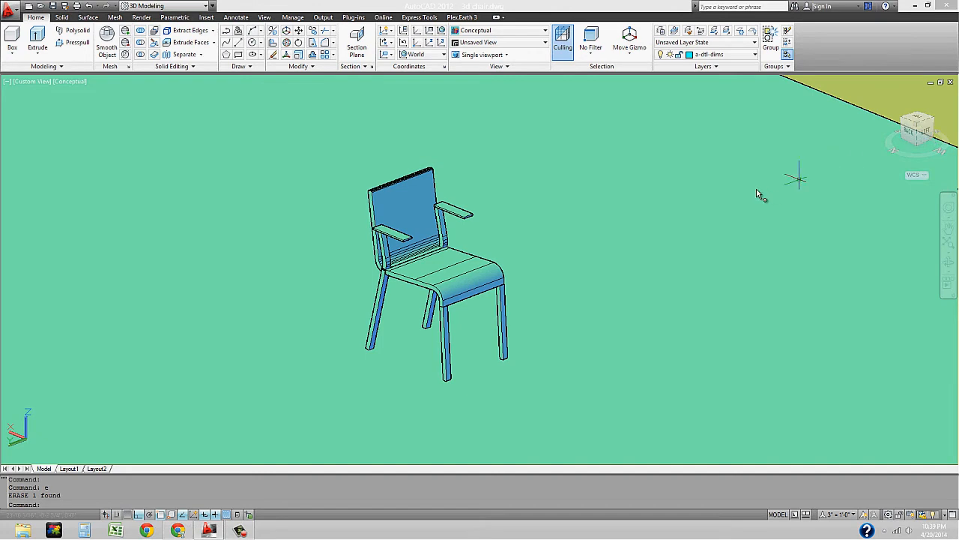
Step: Orbit from the top view to an angled view of the 3D chair and open the Flatshot settings
left_click(927, 133)
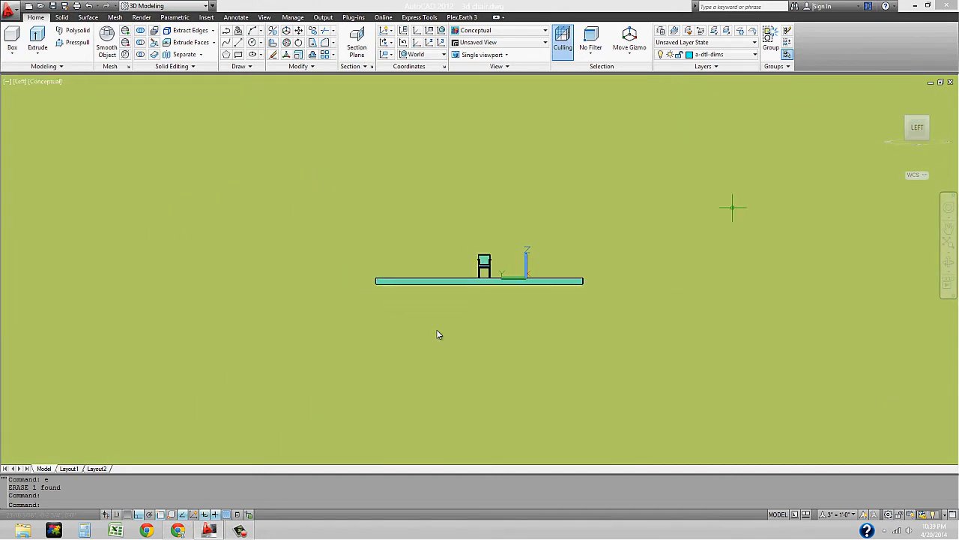
mouse_move(916, 126)
left_click(919, 112)
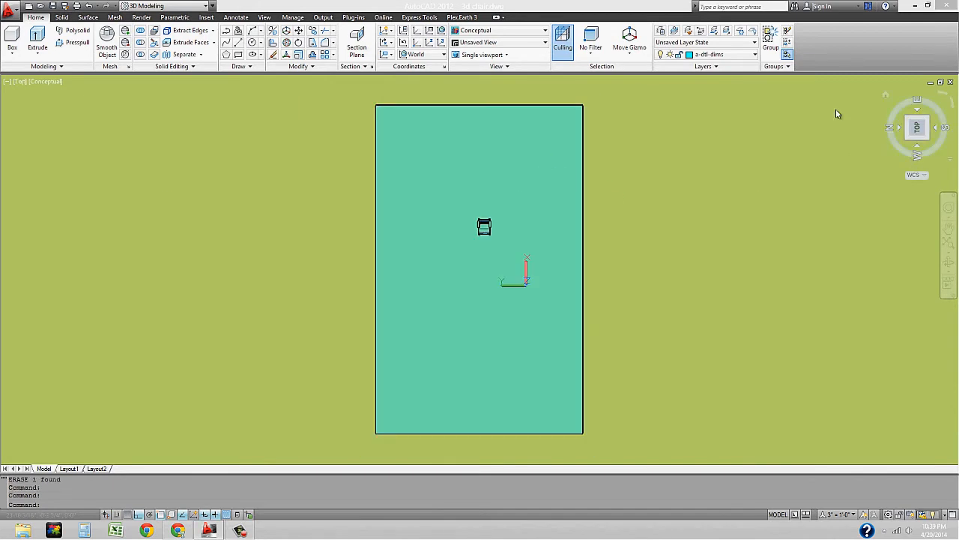
scroll(497, 238, "up", 9)
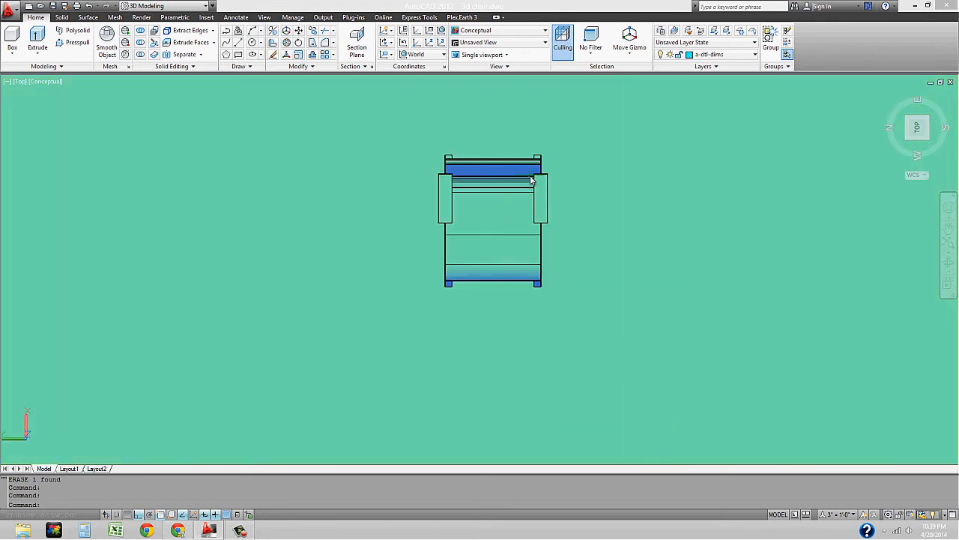
middle_click_drag(517, 193, 497, 222)
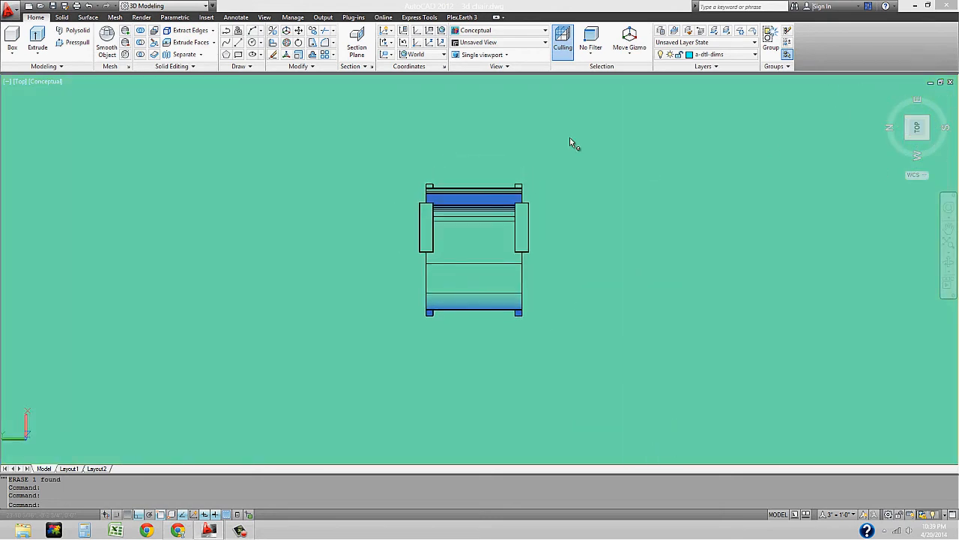
middle_click_drag(546, 167, 495, 127, "shift")
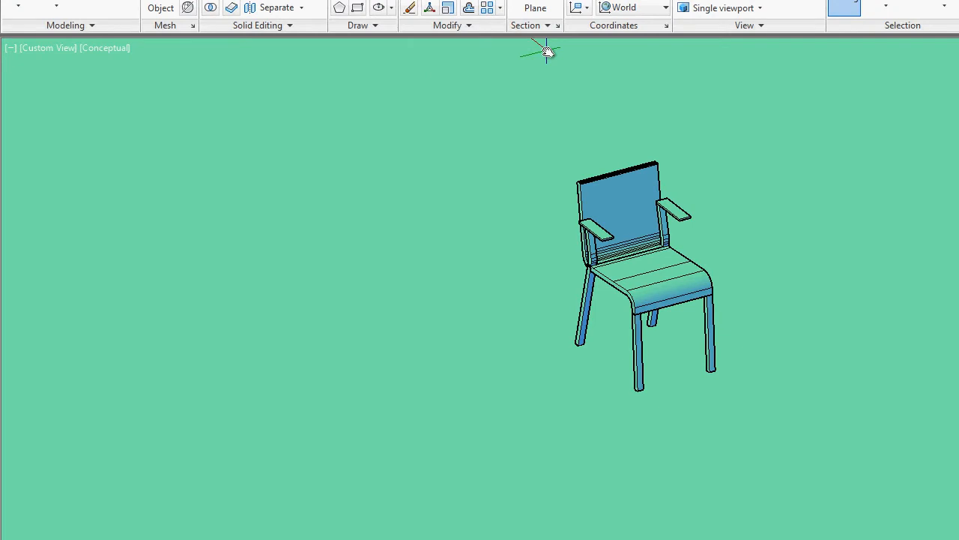
type("FLATSHOT")
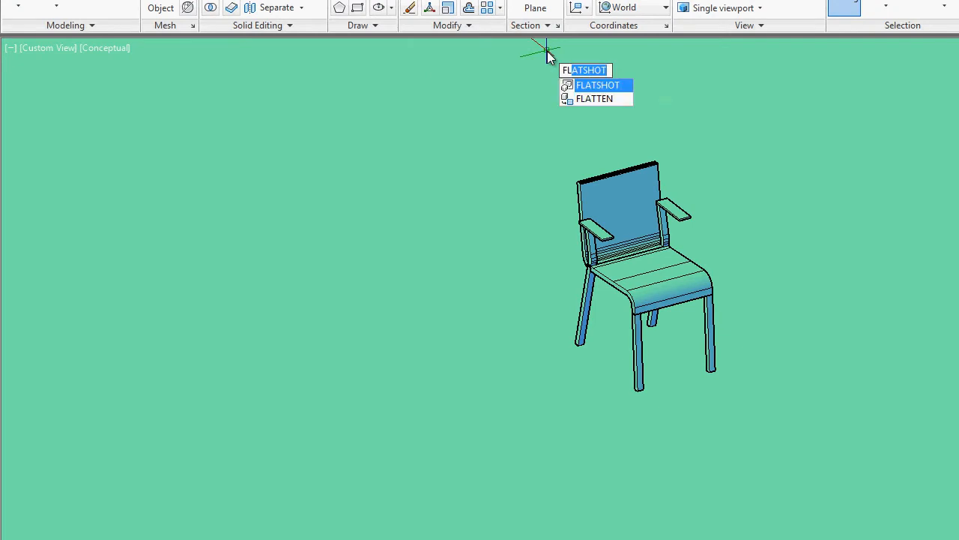
left_click(616, 85)
left_click_drag(694, 120, 334, 91)
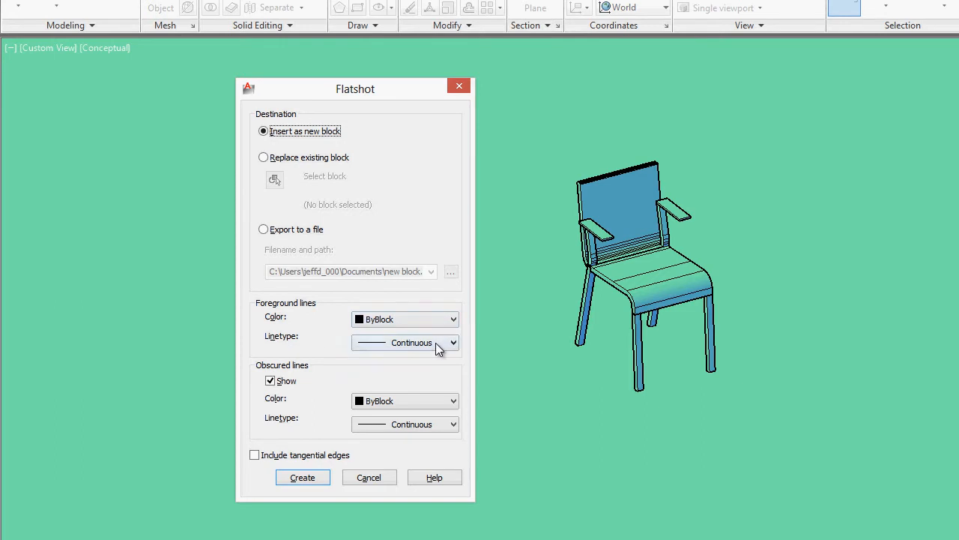
Step: Try ByLayer as the Flatshot foreground line color and return it to ByBlock
left_click(440, 320)
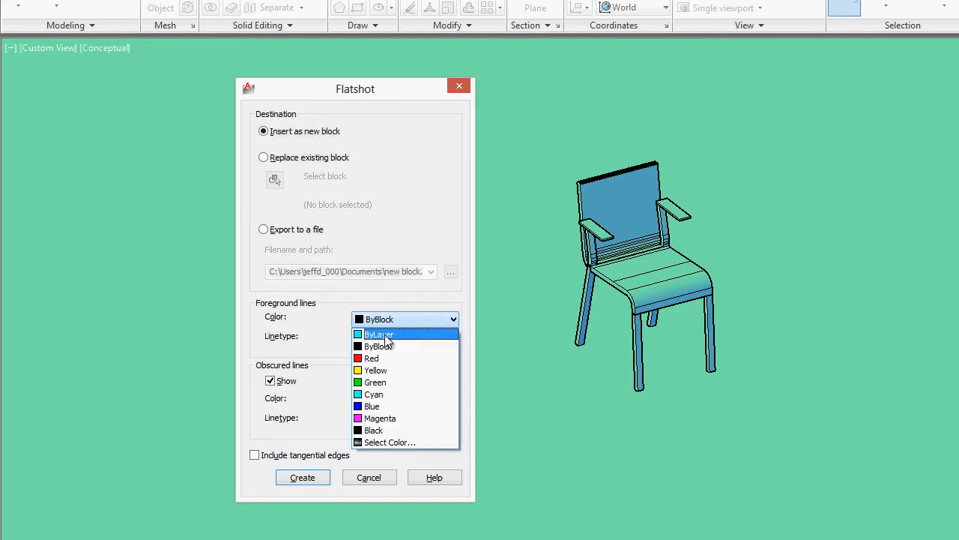
left_click(434, 335)
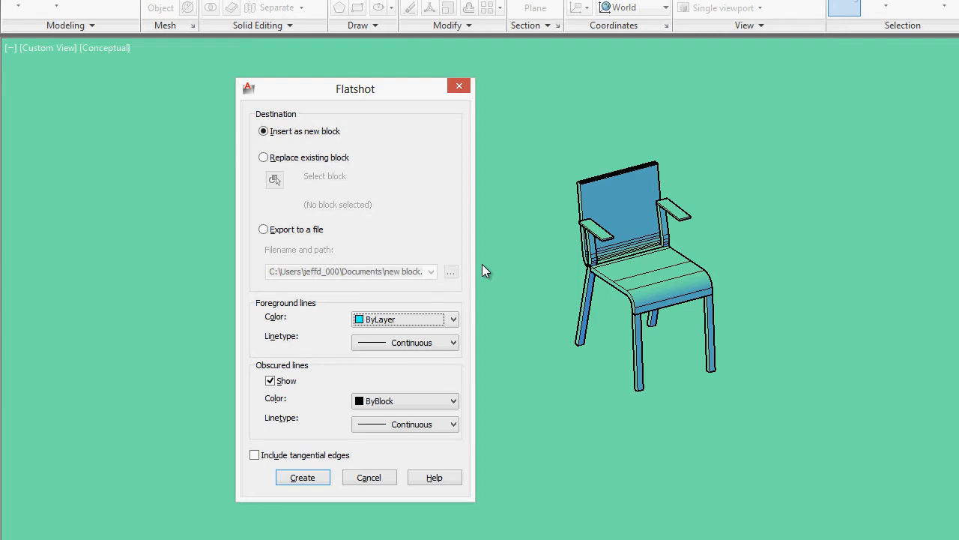
left_click(402, 319)
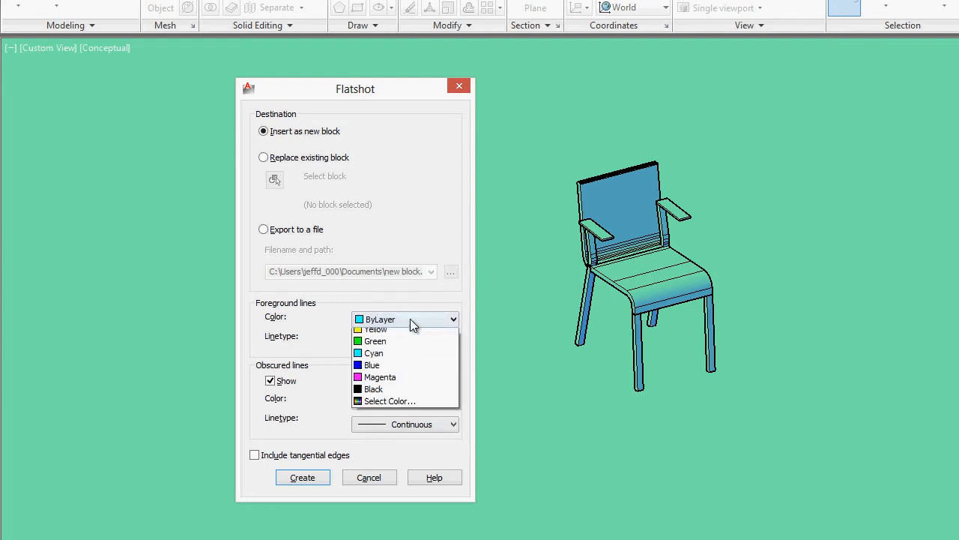
left_click(418, 346)
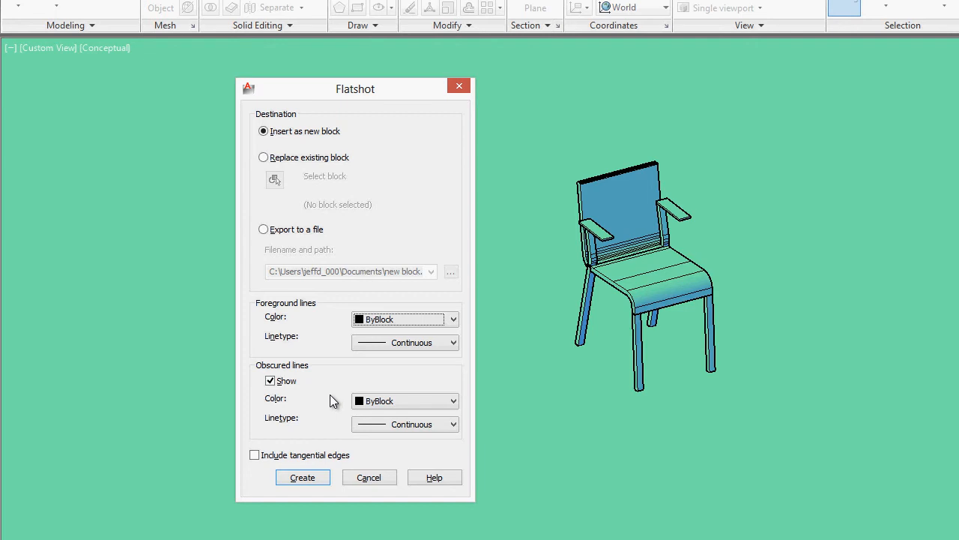
Step: Turn off obscured lines and insert the angled flatshot as a new block beside the slab at scale 1
left_click(270, 381)
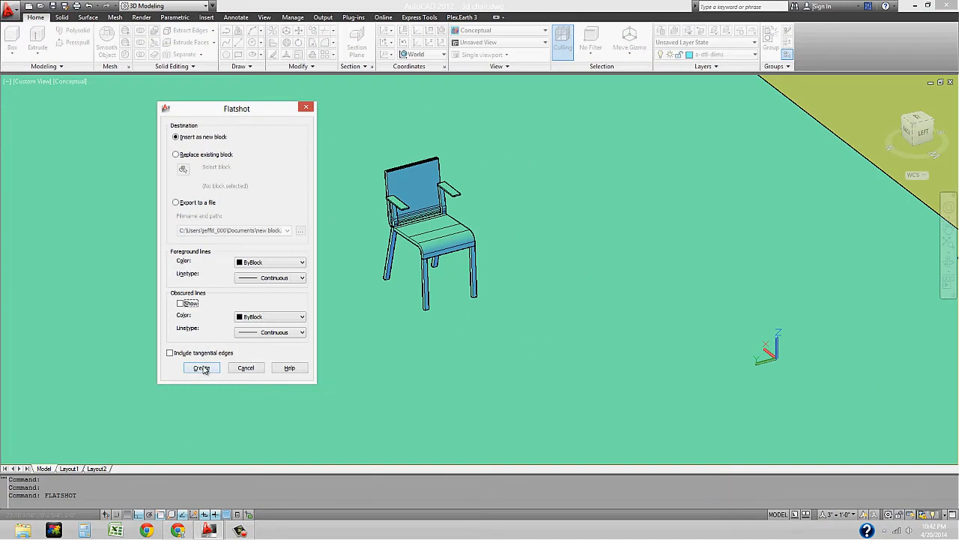
left_click(201, 368)
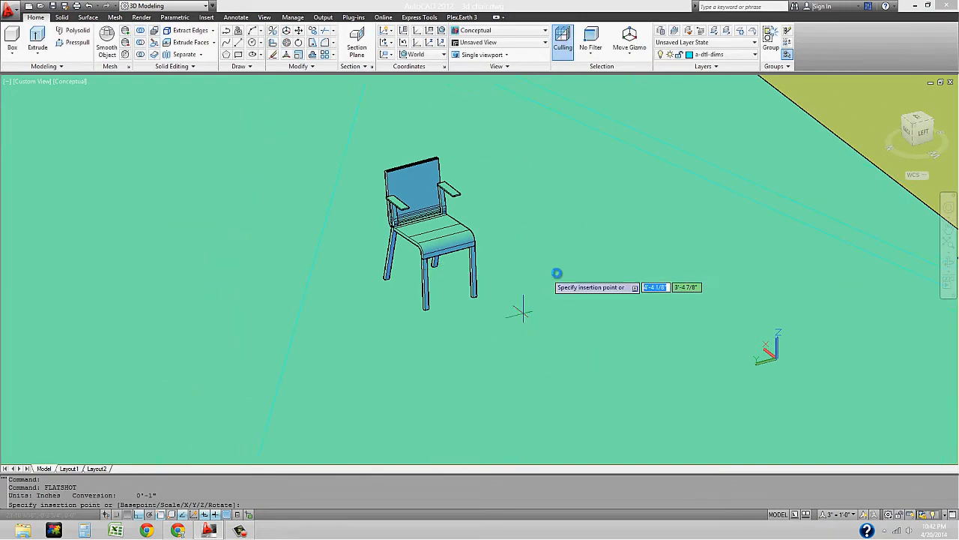
scroll(557, 272, "down", 5)
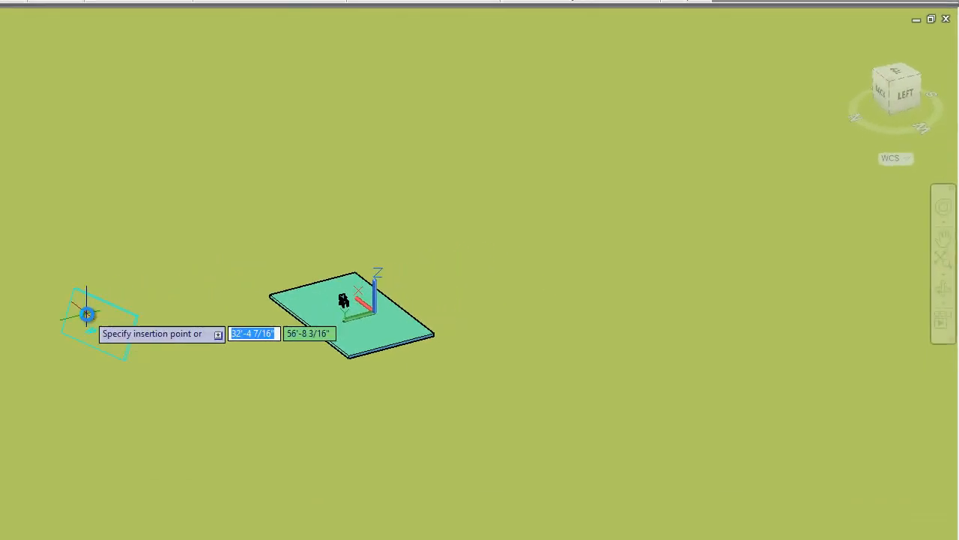
left_click(87, 315)
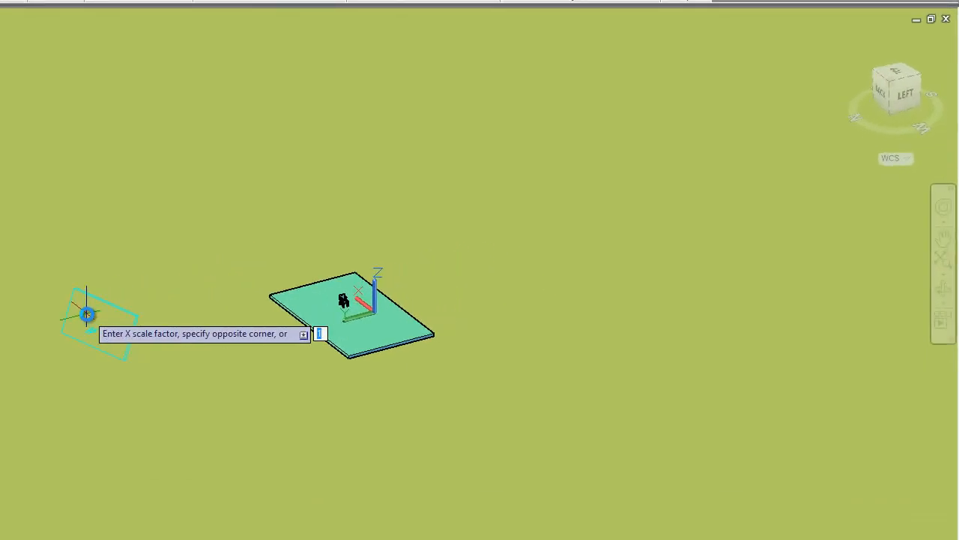
key("Return")
key("Return")
key("Return")
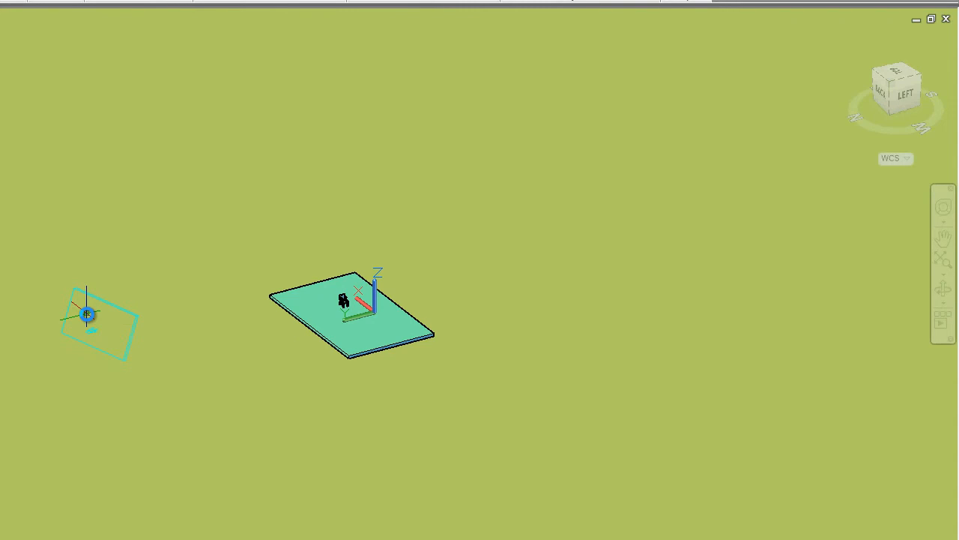
Step: Orient to the top view with north up and explode the flattened chair and slab block into separate lines
middle_click_drag(185, 420, 90, 422, "shift")
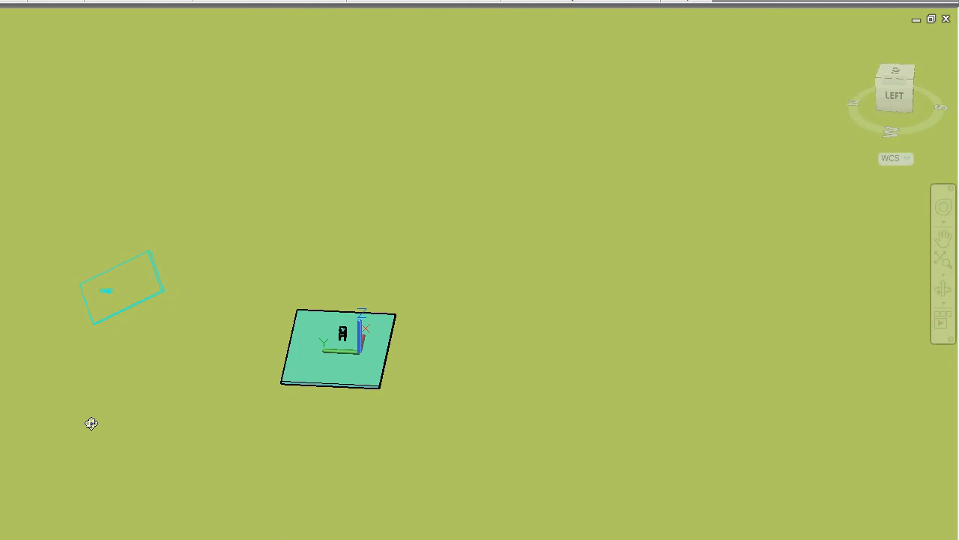
left_click(899, 79)
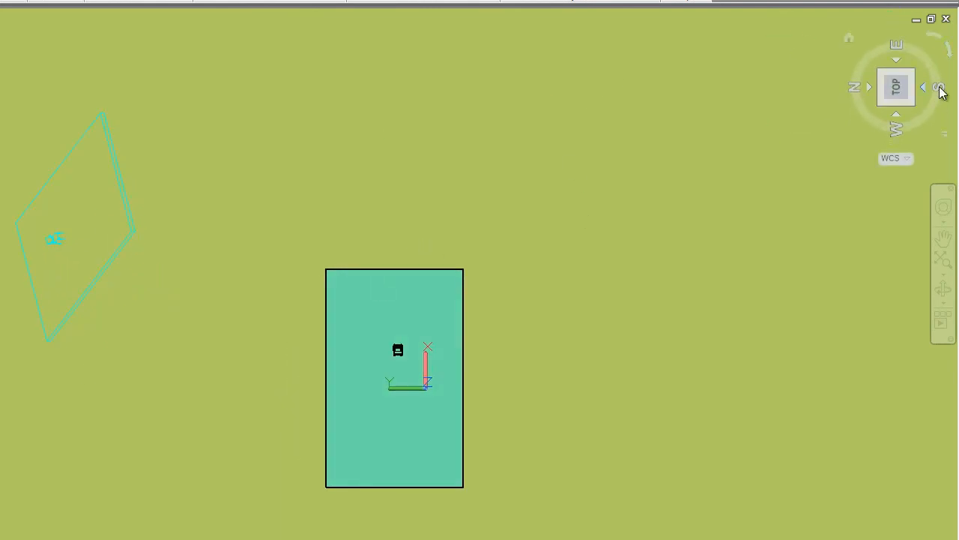
left_click(950, 52)
scroll(324, 99, "up", 4)
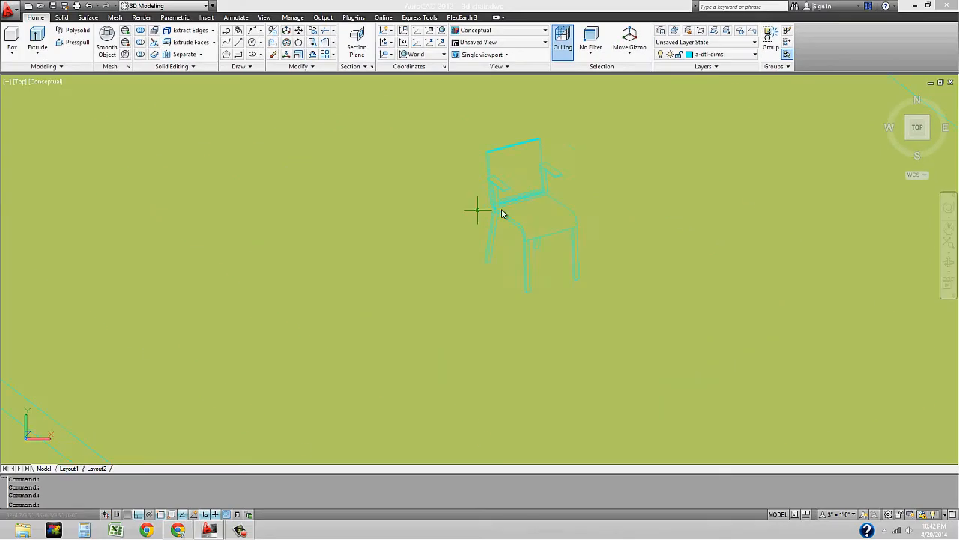
scroll(502, 214, "up", 3)
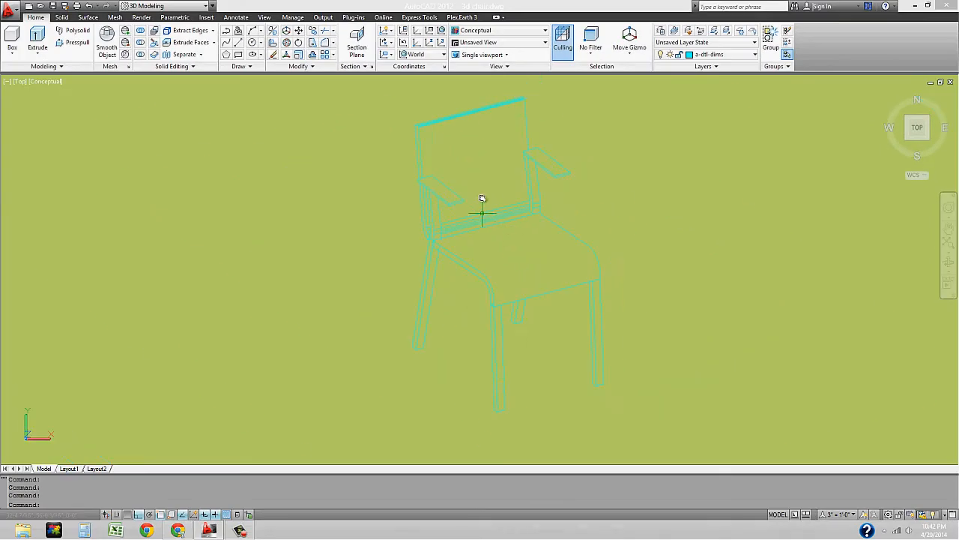
scroll(453, 237, "down", 3)
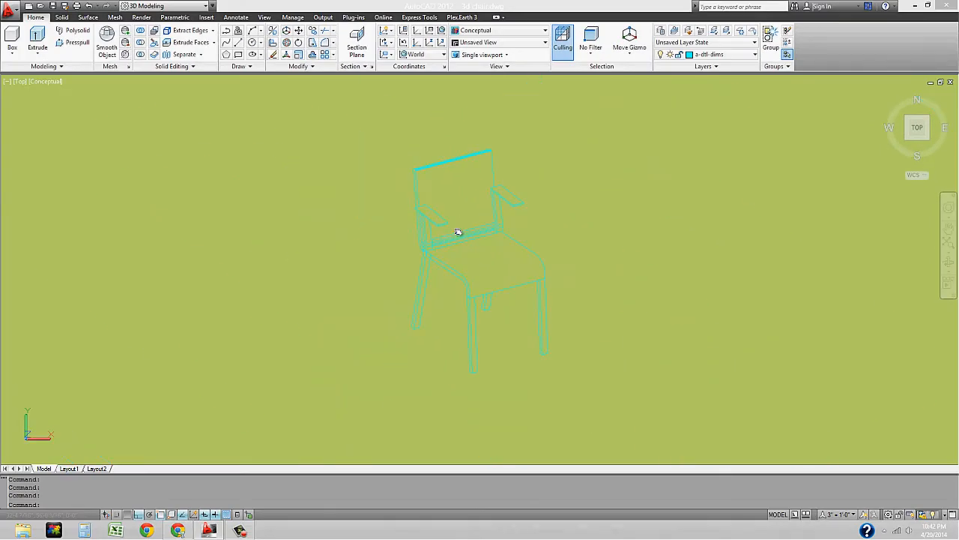
left_click(392, 154)
left_click(374, 192)
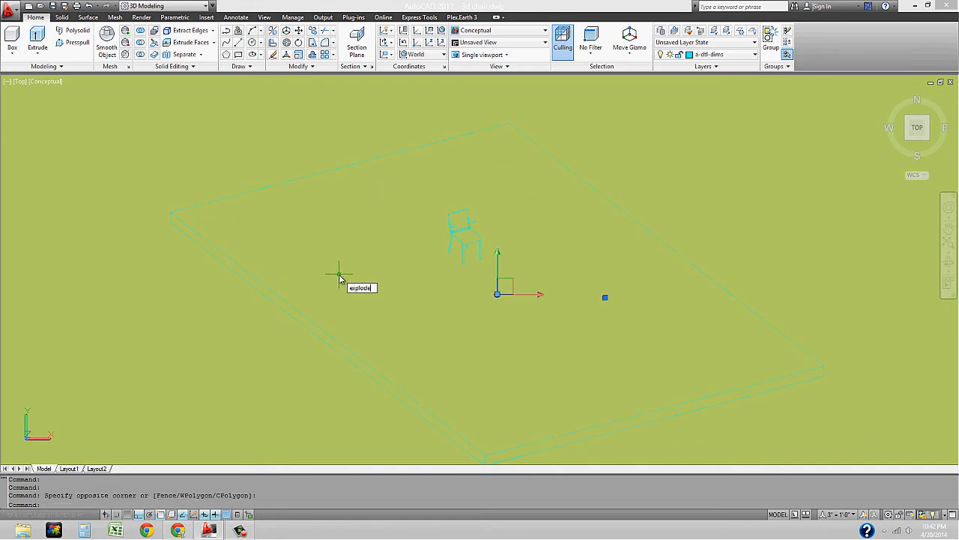
type("EXPLODE")
key("Return")
scroll(440, 245, "up", 5)
Step: Examine the exploded lines where the flattened chair's backrest meets the seat, leaving nothing selected
left_click(473, 178)
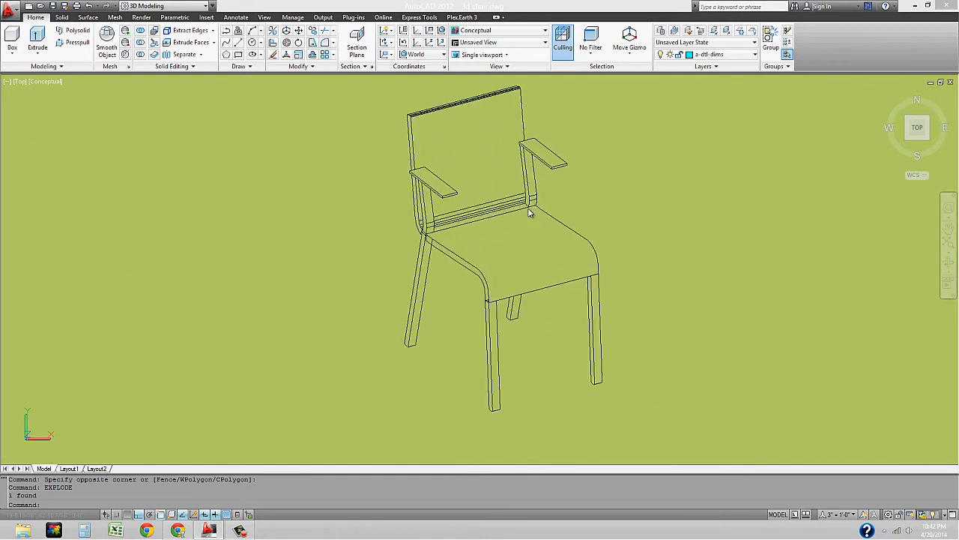
left_click(474, 206)
scroll(474, 206, "up", 10)
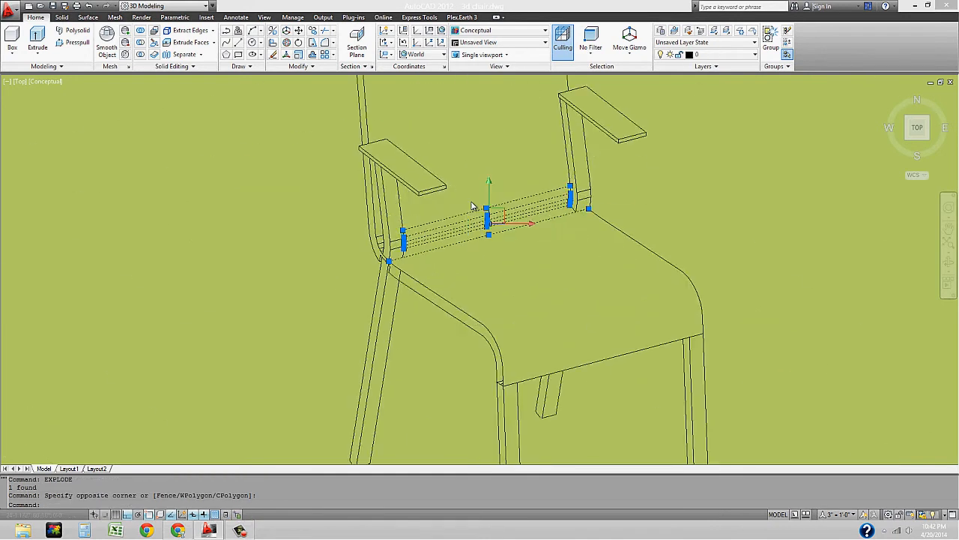
scroll(486, 203, "down", 4)
scroll(485, 203, "down", 8)
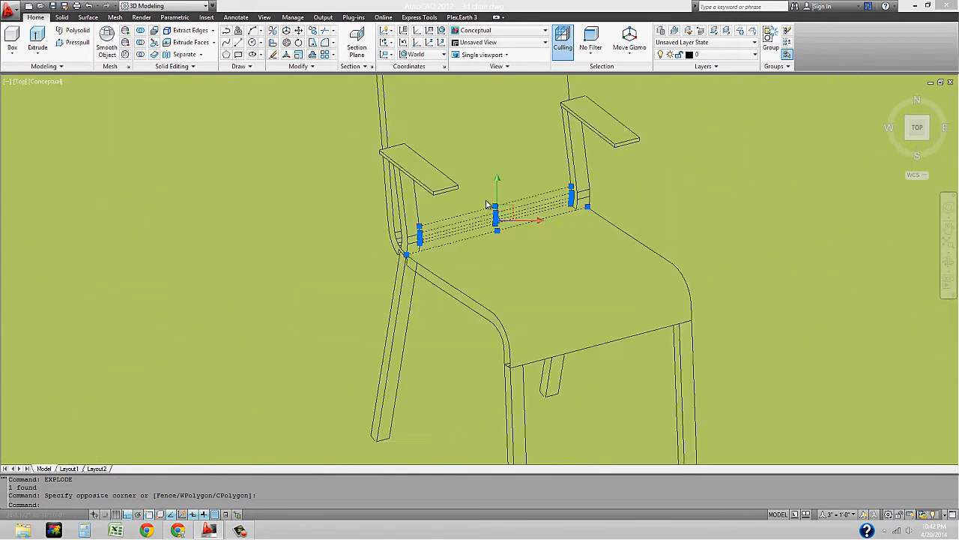
key("Escape")
key("Escape")
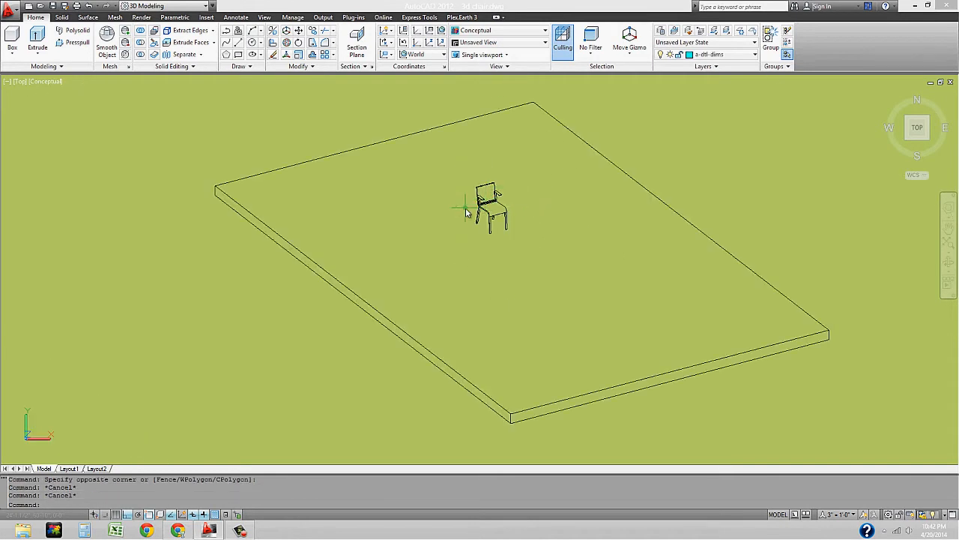
Step: Erase all the exploded flatshot linework of the chair and slab, keeping the 3D model
scroll(501, 210, "down", 3)
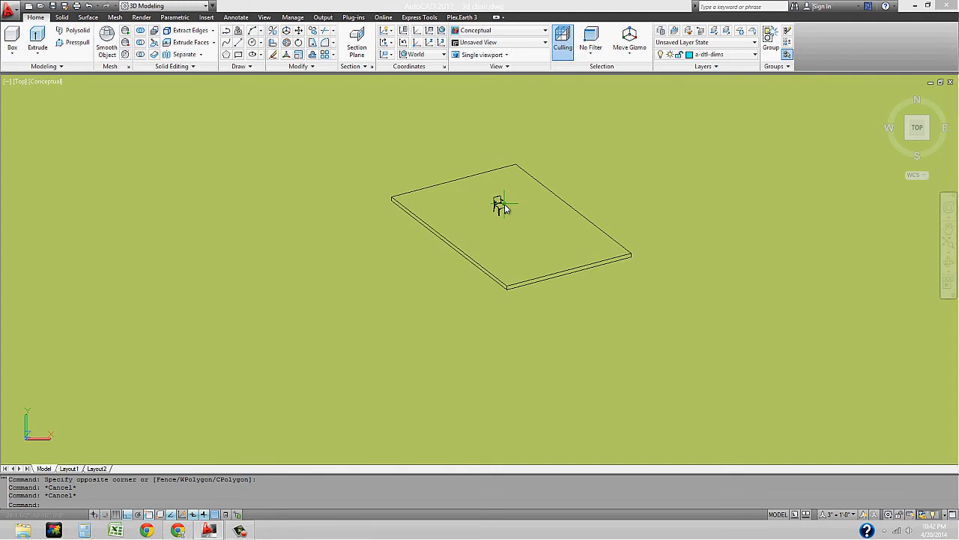
scroll(587, 255, "down", 2)
left_click(638, 281)
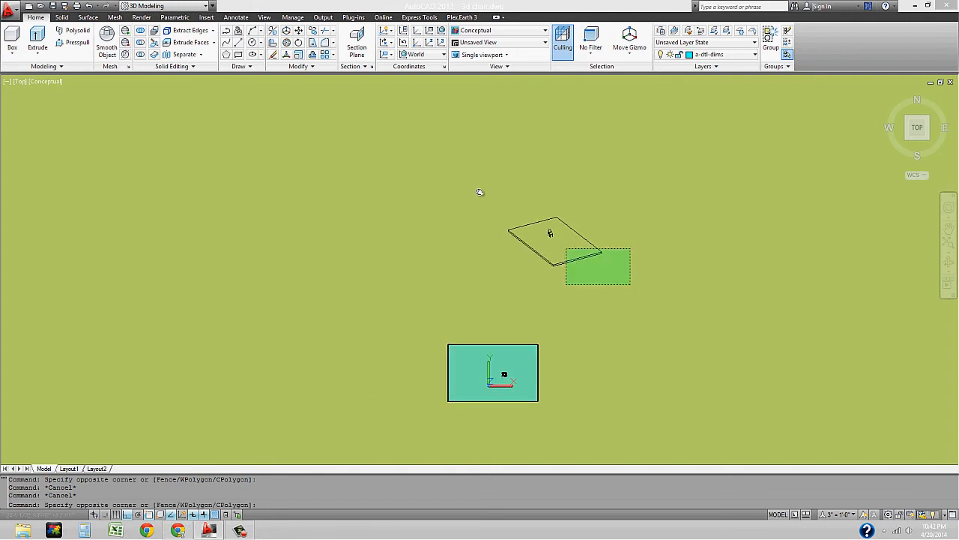
left_click(480, 193)
type("e")
key("Return")
Step: Create a flatshot from the top view as a new block and place it beside the slab at scale 1 and rotation 0
scroll(536, 381, "up", 5)
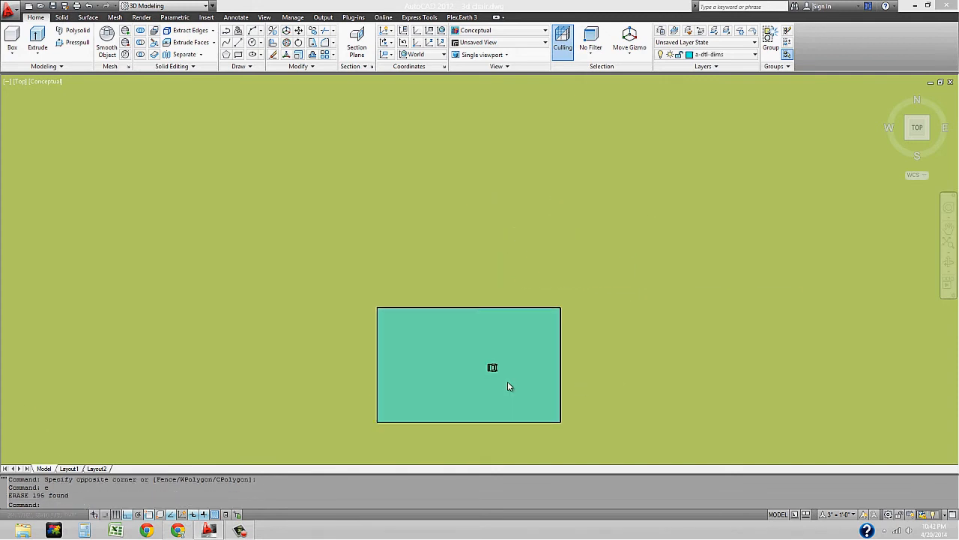
middle_click_drag(472, 301, 686, 364, "shift")
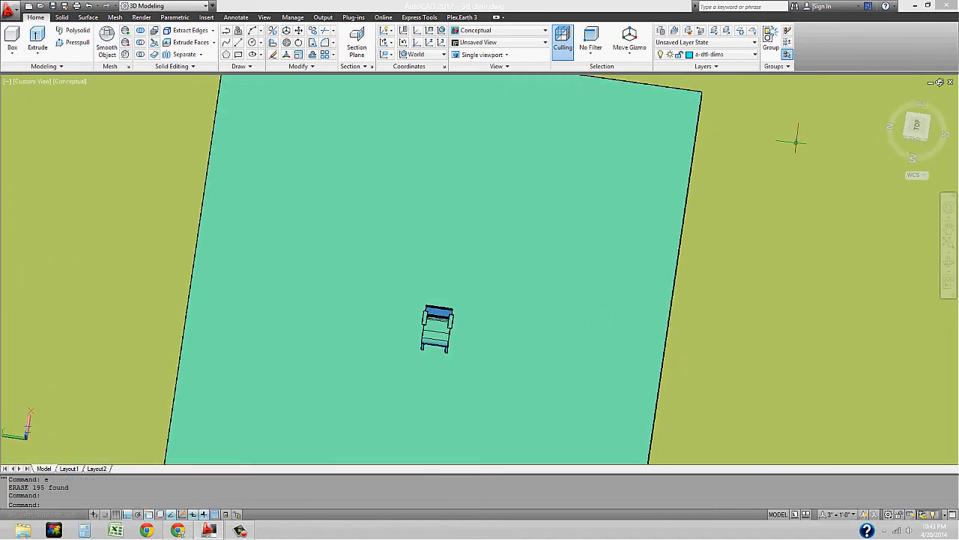
left_click(915, 128)
middle_click_drag(608, 280, 464, 286)
scroll(457, 262, "up", 2)
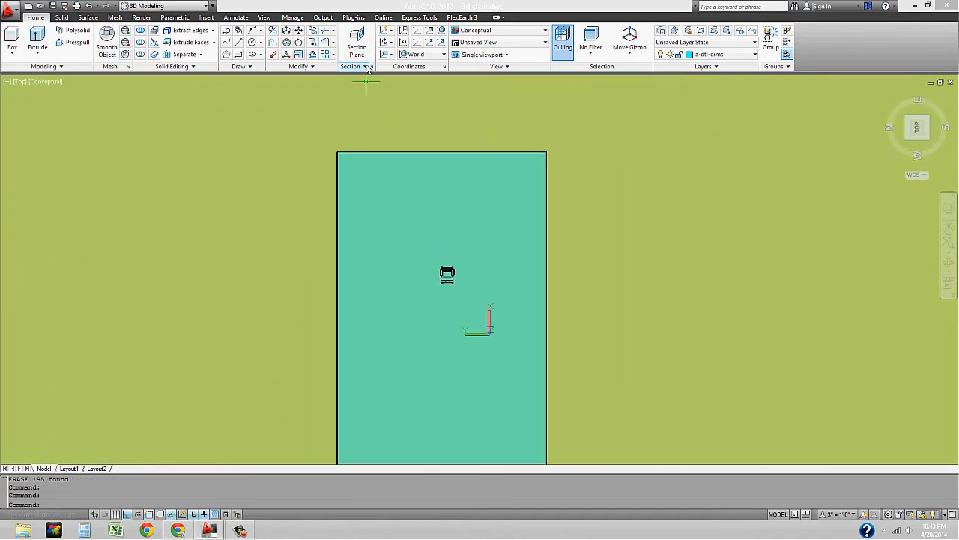
key("Return")
left_click(446, 384)
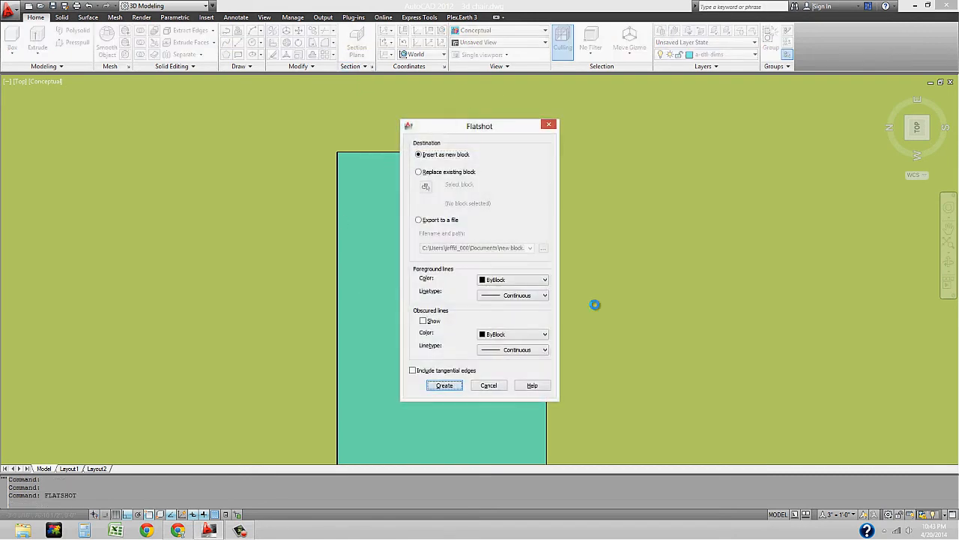
left_click(759, 307)
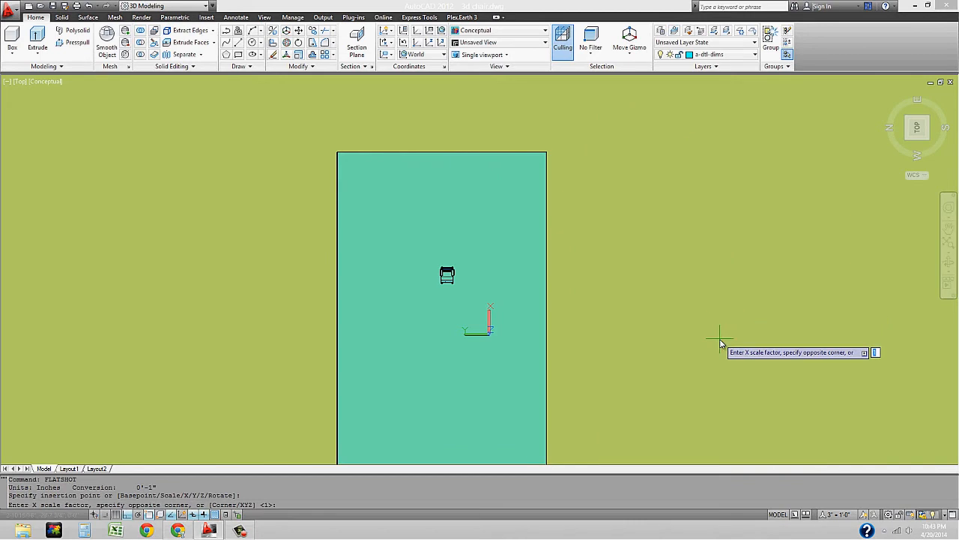
key("Return")
key("Return")
key("Return")
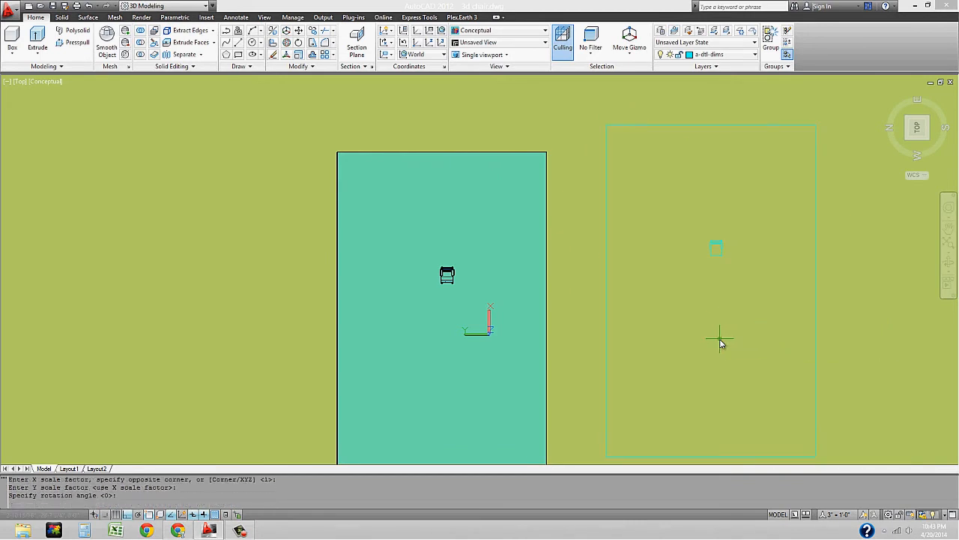
middle_click_drag(669, 325, 457, 300)
scroll(503, 222, "up", 6)
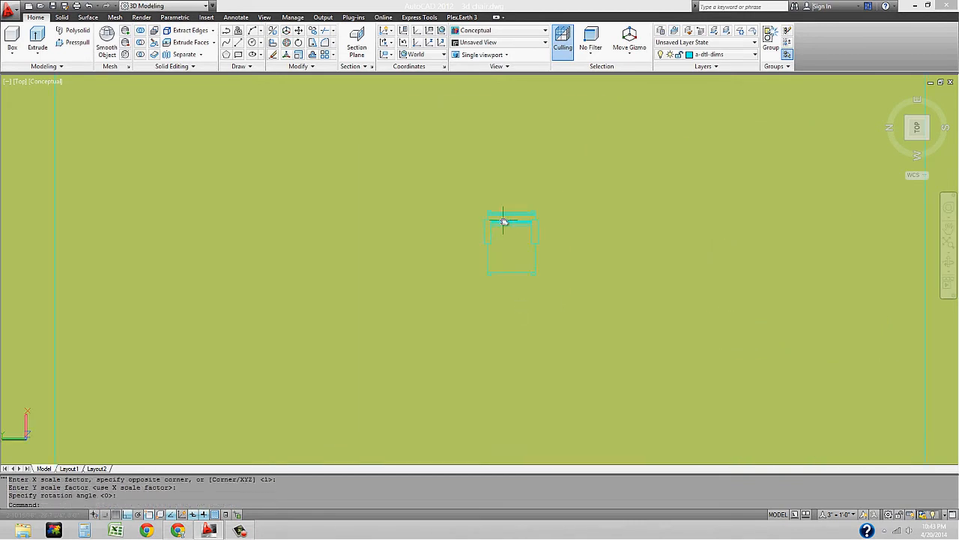
Step: Erase the flattened top-view block of the chair, keeping the 3D model
scroll(505, 221, "down", 5)
scroll(509, 221, "up", 2)
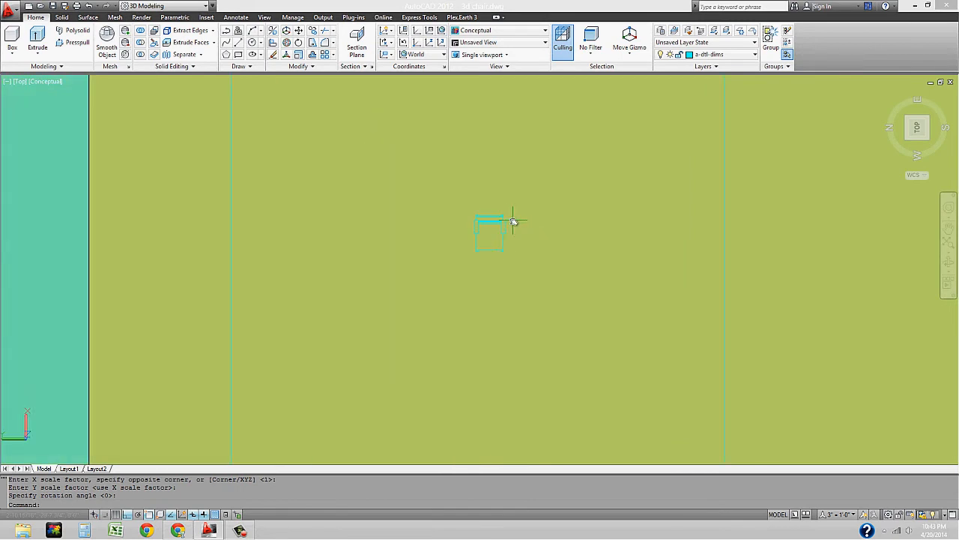
left_click(760, 274)
left_click(617, 212)
key("Return")
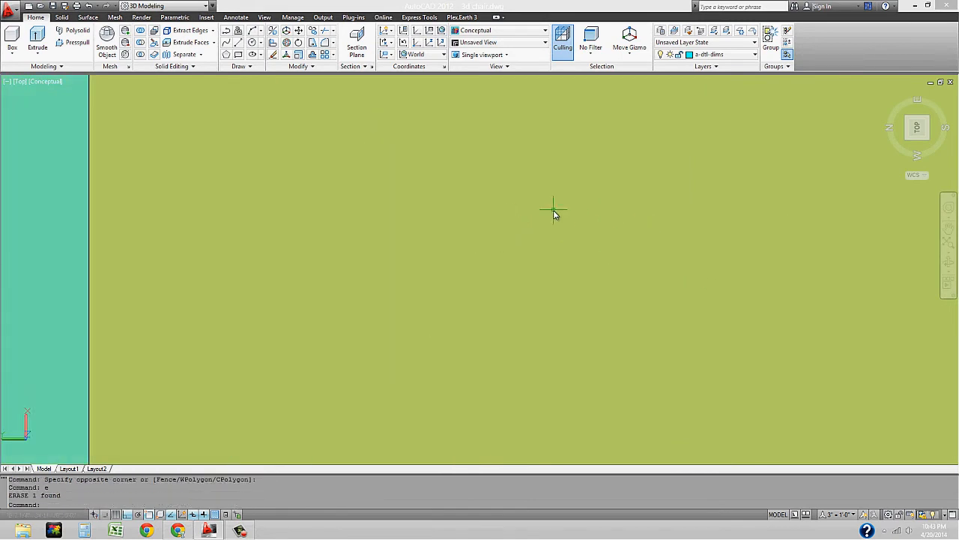
Step: Create a section plane running lengthwise across the slab, passing beside the chair from beyond its back edge to beyond its front edge
scroll(465, 248, "down", 5)
middle_click_drag(287, 279, 317, 217, "shift")
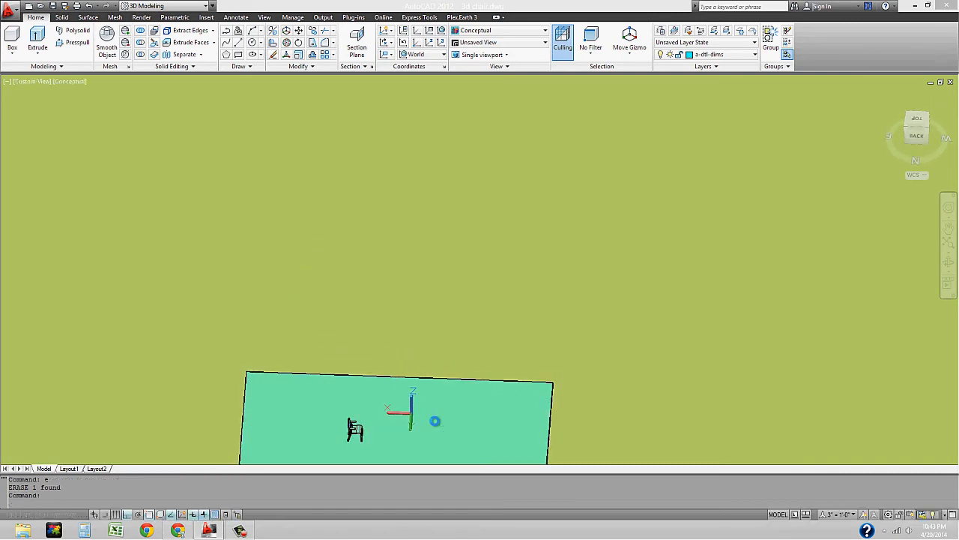
middle_click_drag(335, 437, 439, 272, "shift")
scroll(438, 275, "up", 4)
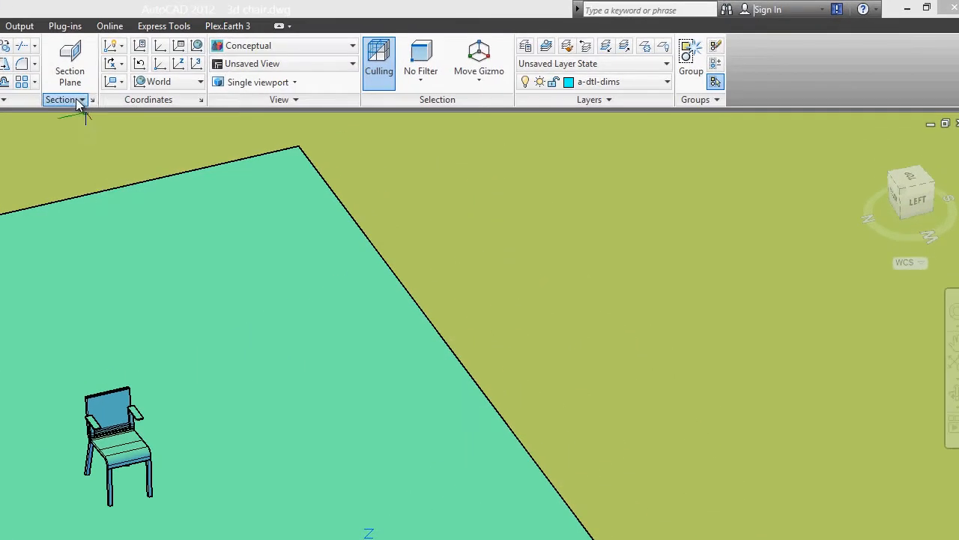
left_click(76, 98)
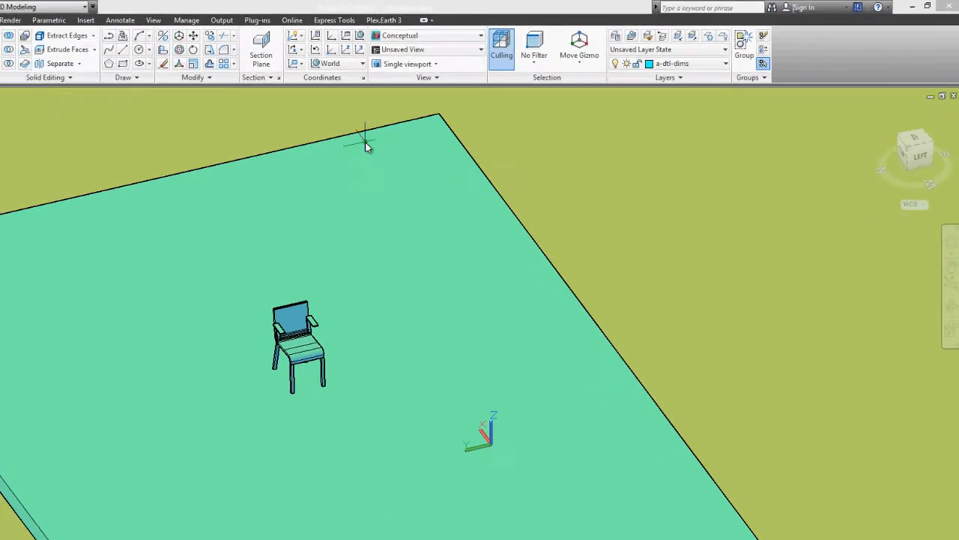
scroll(366, 142, "down", 1)
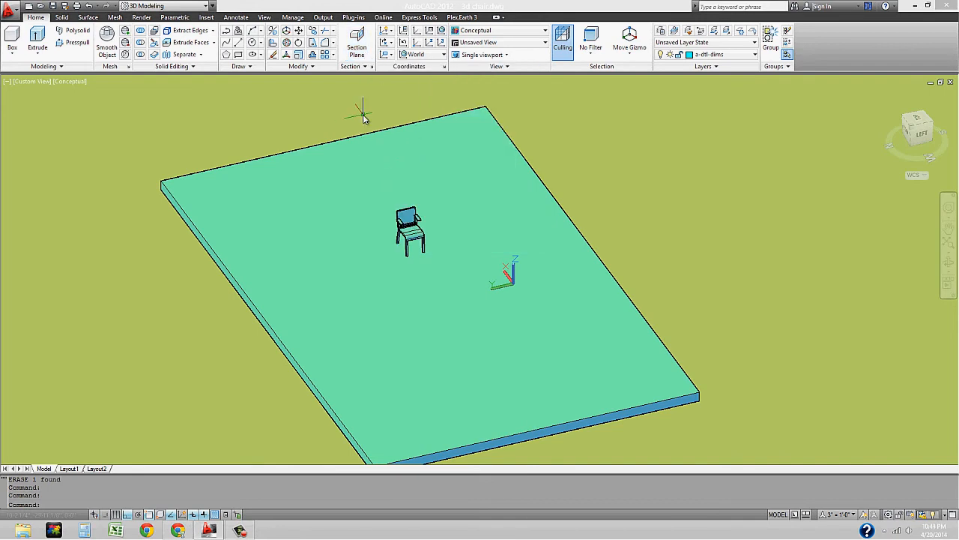
left_click(361, 38)
scroll(356, 145, "up", 2)
scroll(356, 145, "down", 3)
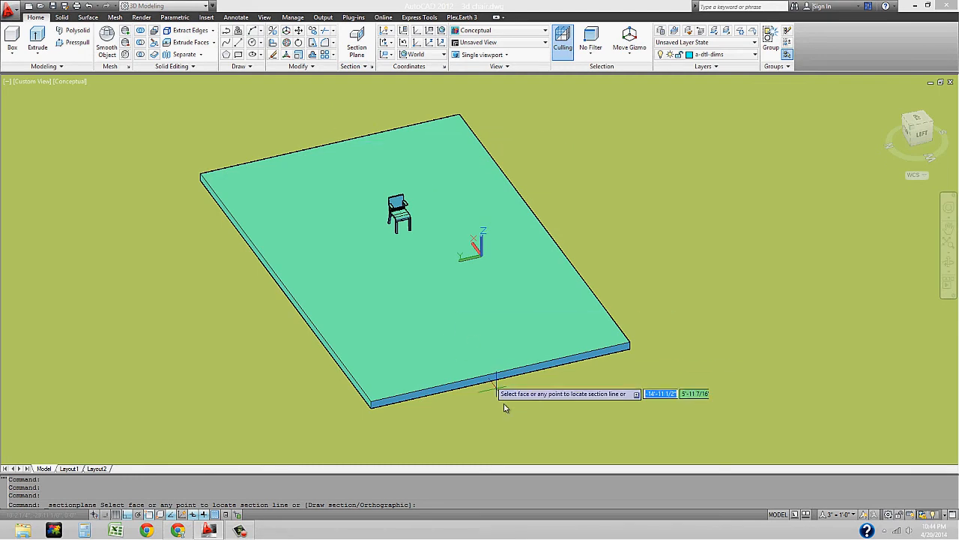
scroll(386, 202, "up", 5)
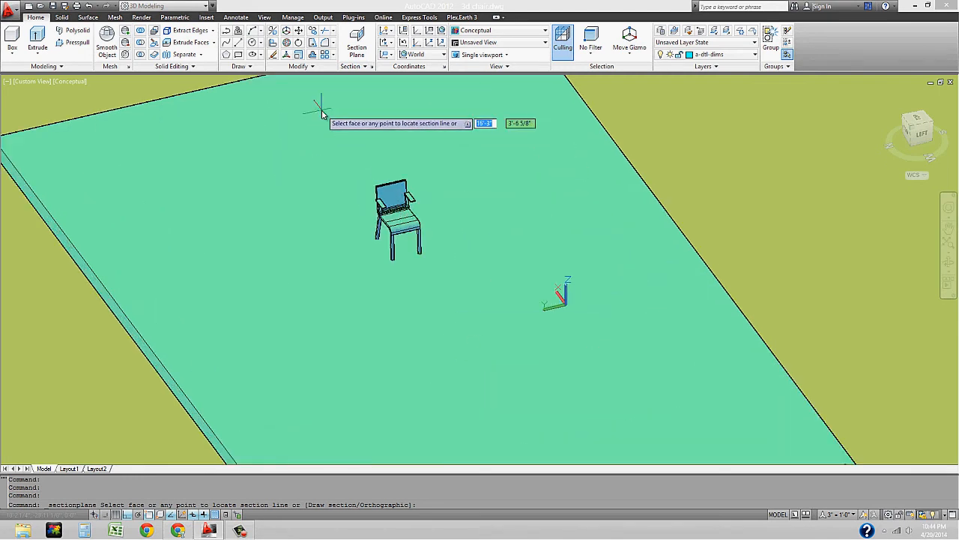
scroll(321, 113, "down", 5)
middle_click_drag(387, 235, 395, 245)
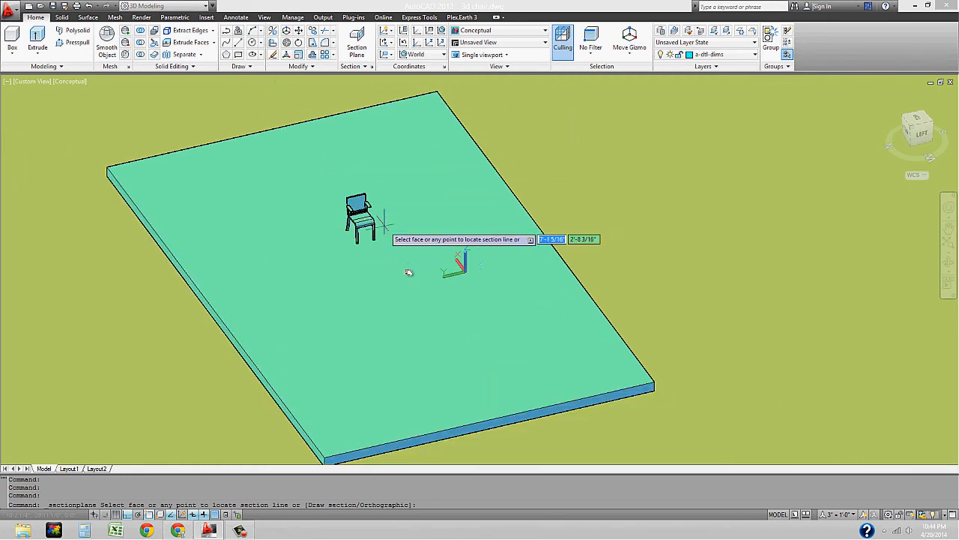
left_click(283, 100)
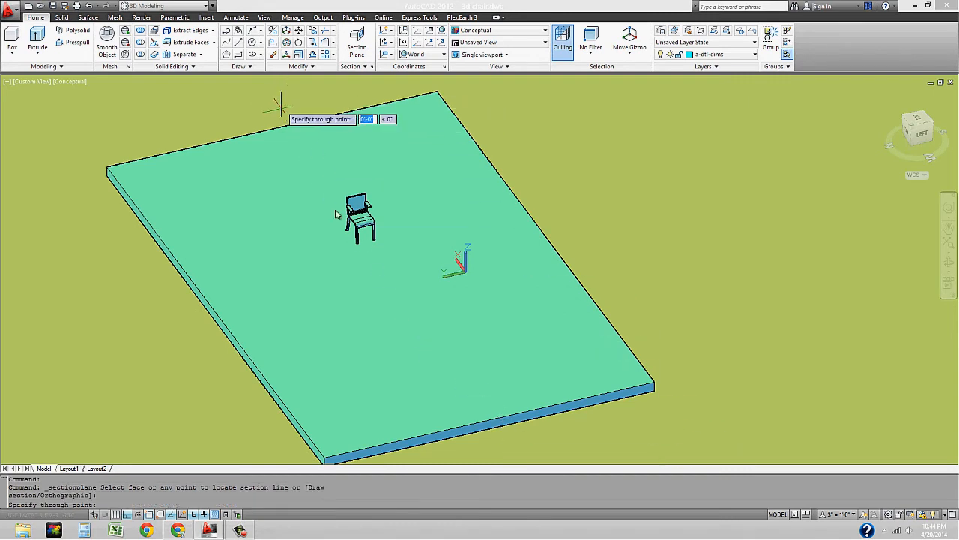
left_click(529, 445)
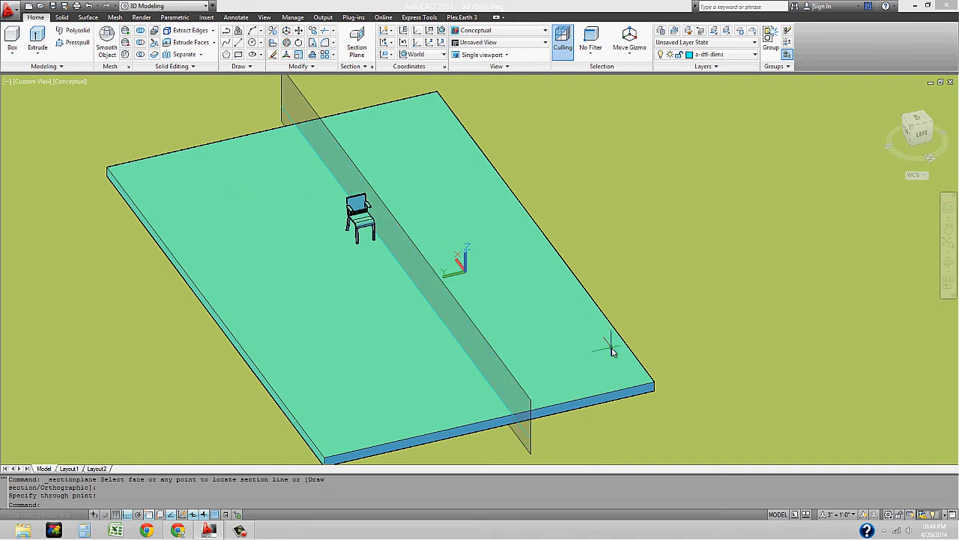
Step: Move the section plane along its green axis with object snap off so that it cuts through the middle of the chair
scroll(612, 352, "up", 3)
middle_click_drag(490, 299, 491, 242)
middle_click_drag(416, 347, 543, 347, "shift")
scroll(437, 321, "down", 2)
left_click(544, 352)
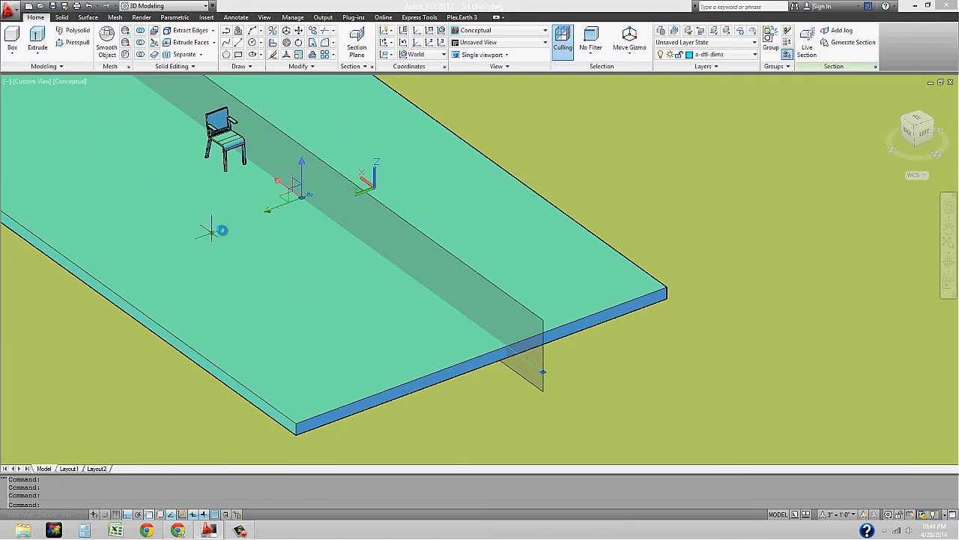
left_click(268, 214)
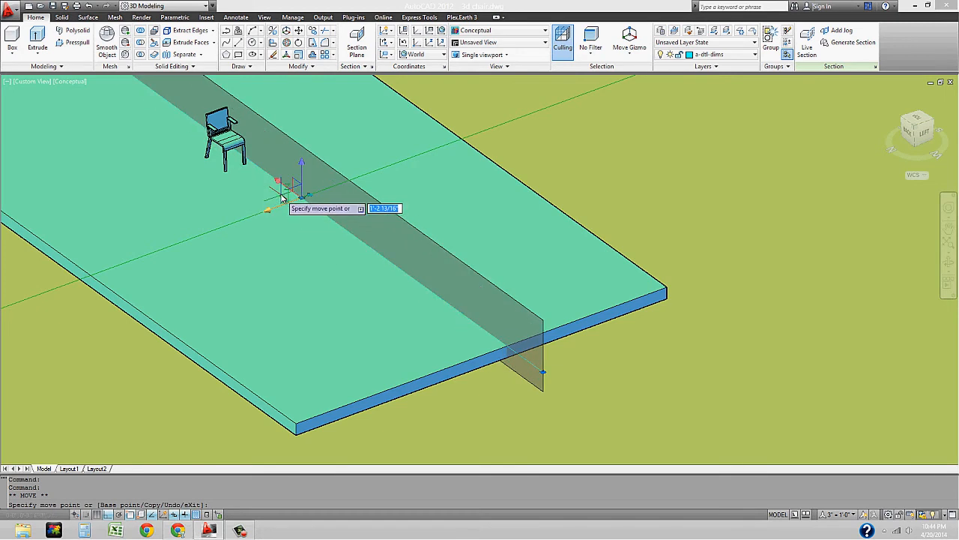
scroll(262, 192, "up", 4)
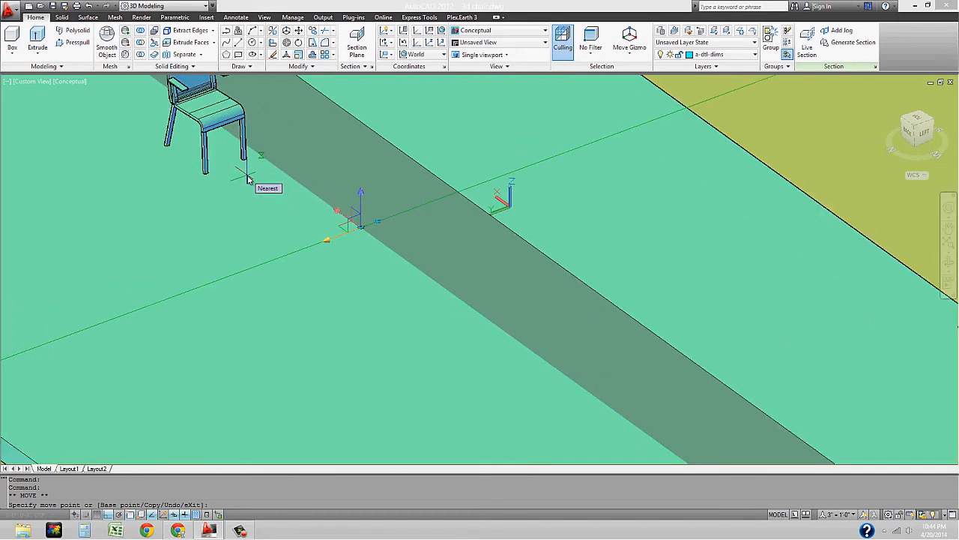
key("F3")
middle_click_drag(286, 214, 293, 254)
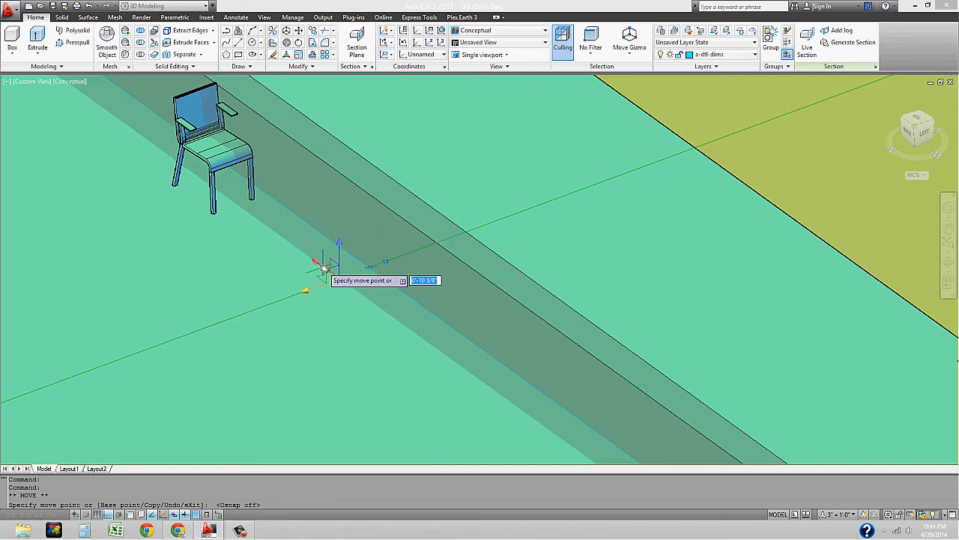
left_click(324, 267)
Step: Examine the section plane's grips and direction arrow near the chair from several angles, leaving nothing selected
middle_click_drag(422, 291, 429, 262, "shift")
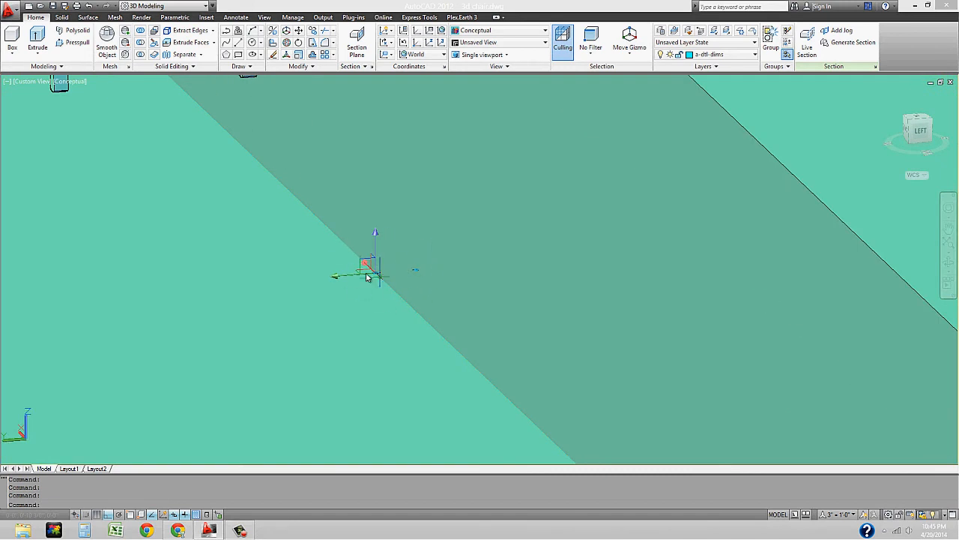
middle_click_drag(429, 270, 356, 290, "shift")
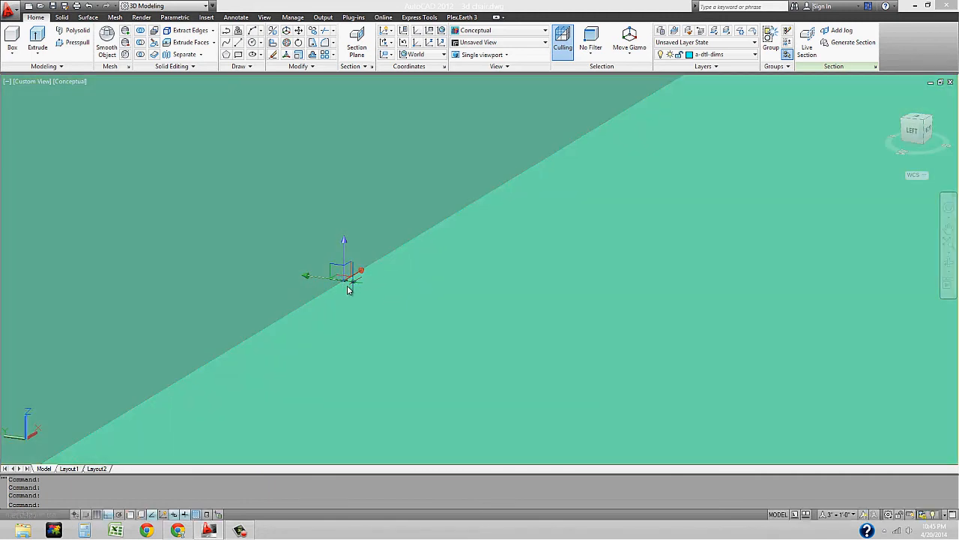
scroll(381, 289, "down", 2)
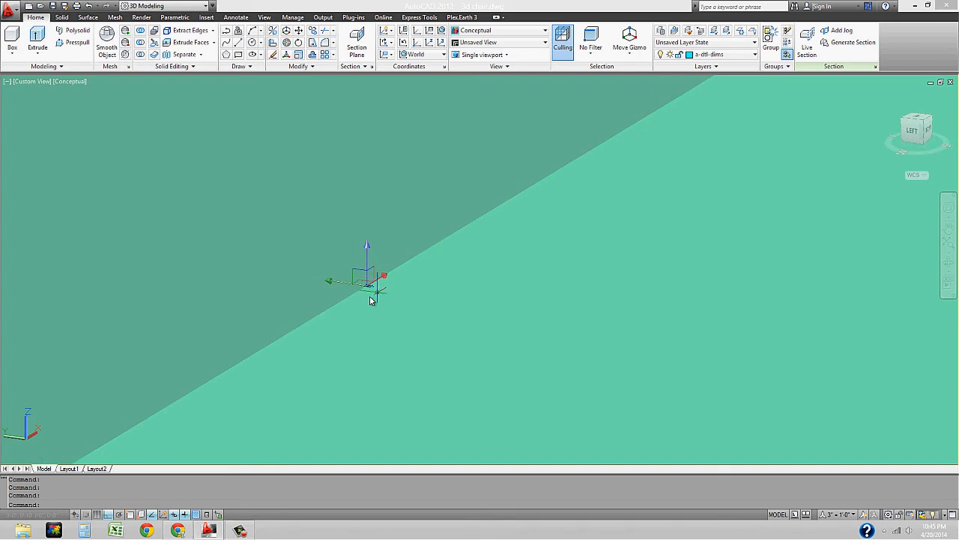
scroll(365, 291, "up", 3)
key("Escape")
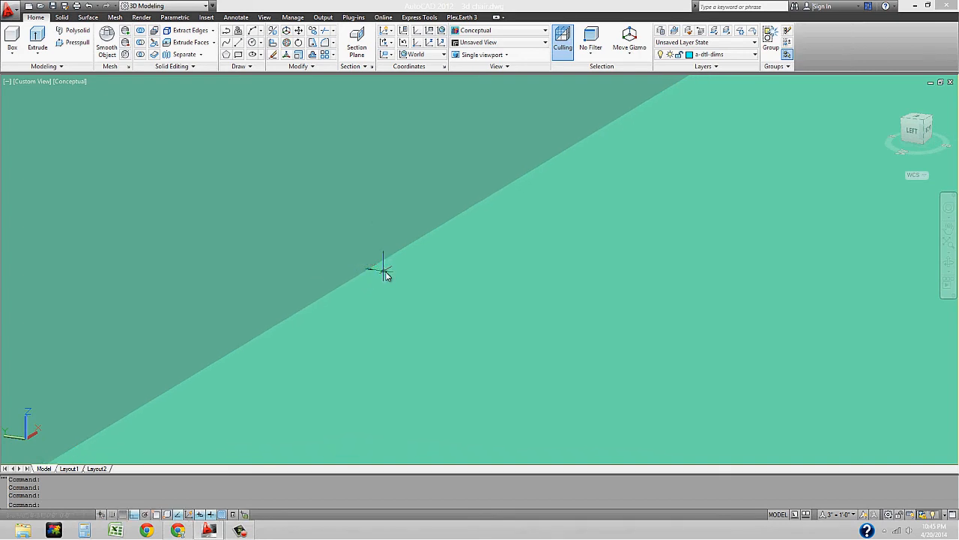
mouse_move(319, 296)
middle_mouse_down("shift")
mouse_move(409, 297)
mouse_move(396, 199)
mouse_move(380, 210)
mouse_move(381, 250)
mouse_move(284, 160)
middle_mouse_up("shift")
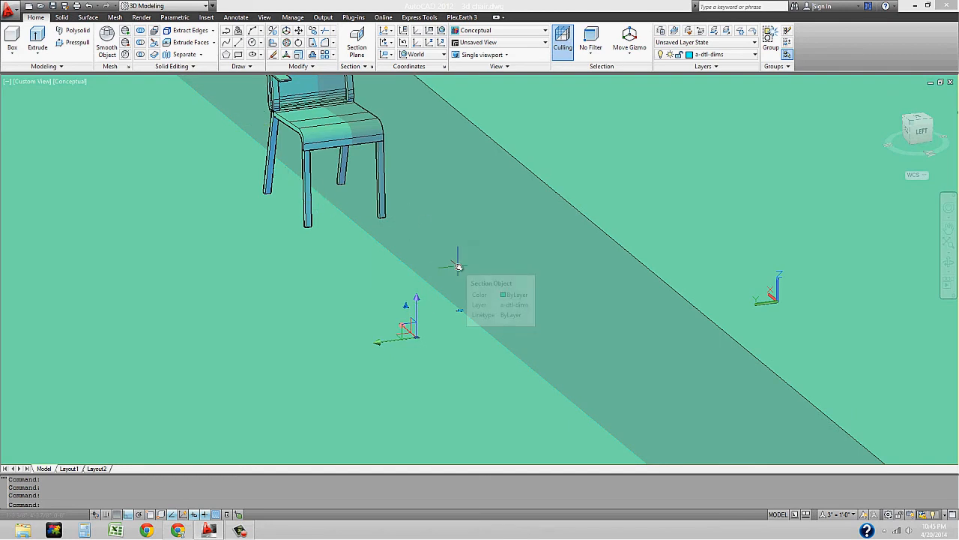
middle_click_drag(459, 267, 525, 187, "shift")
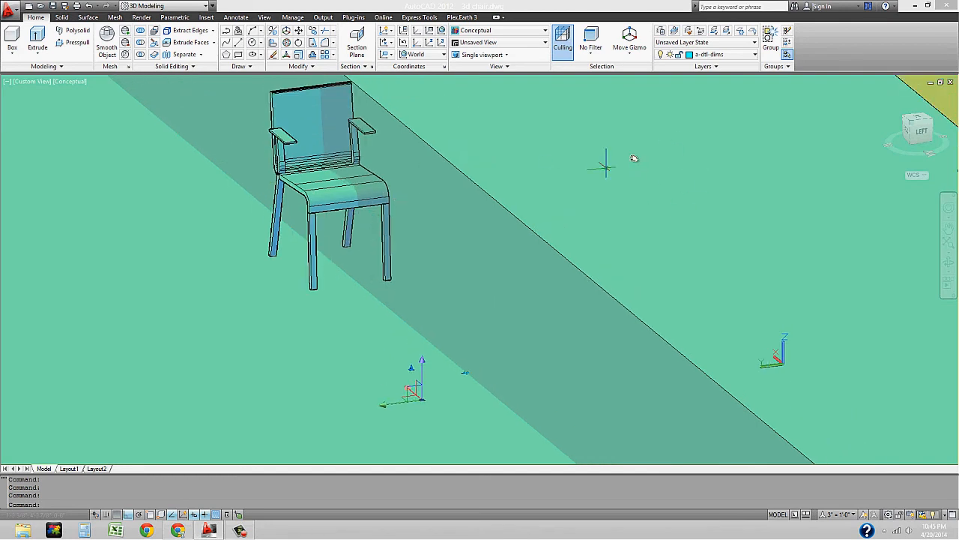
scroll(472, 360, "up", 5)
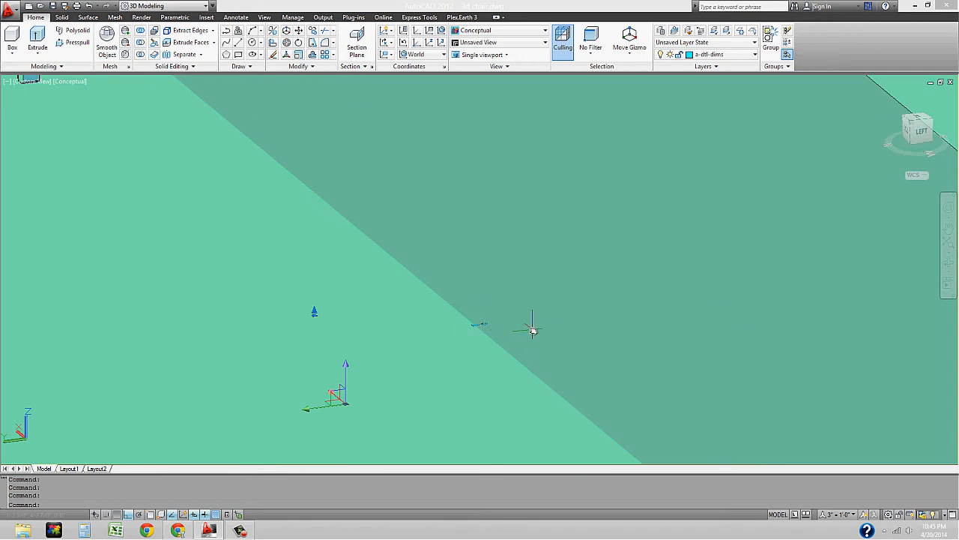
middle_click_drag(533, 330, 529, 331)
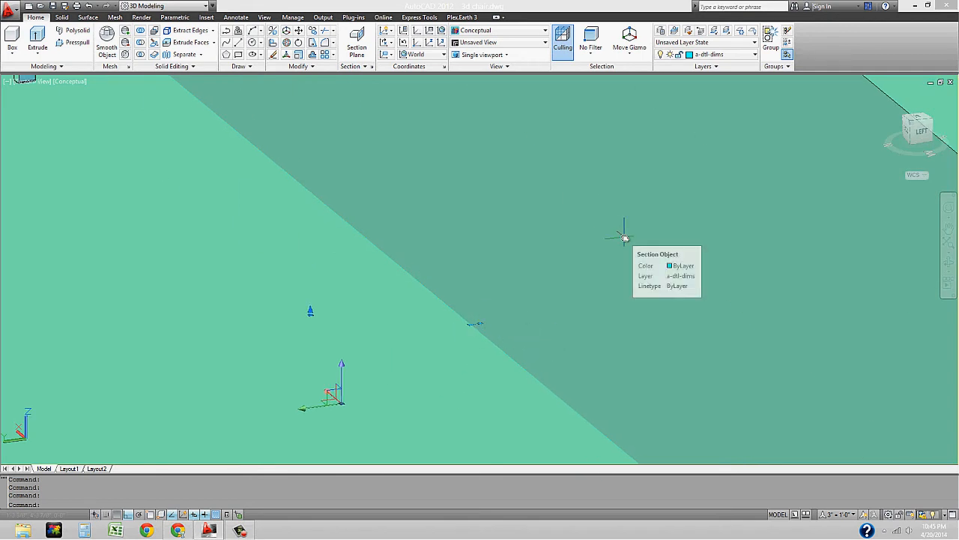
key("Escape")
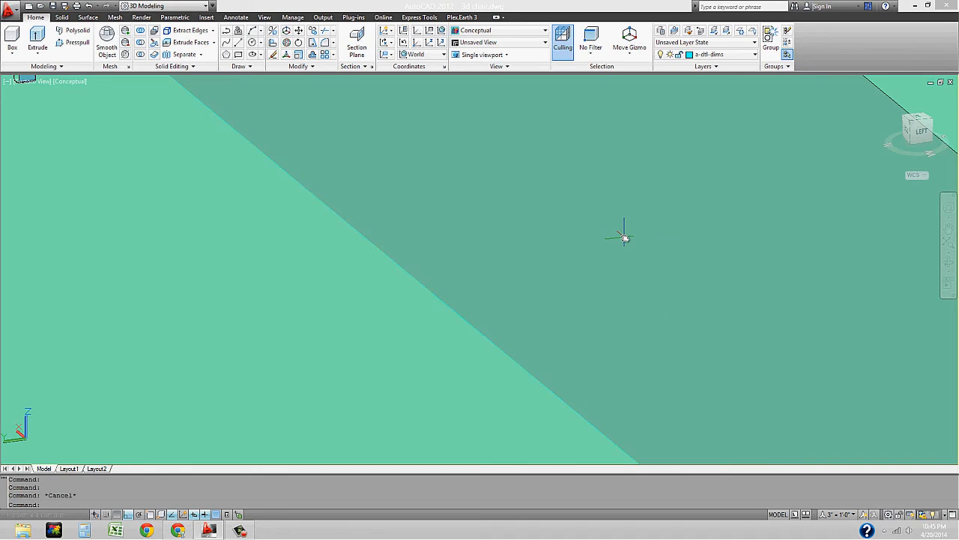
Step: Open Generate Section for the plane through the chair and review the 2D section / elevation block creation settings, accepting them
scroll(625, 237, "down", 10)
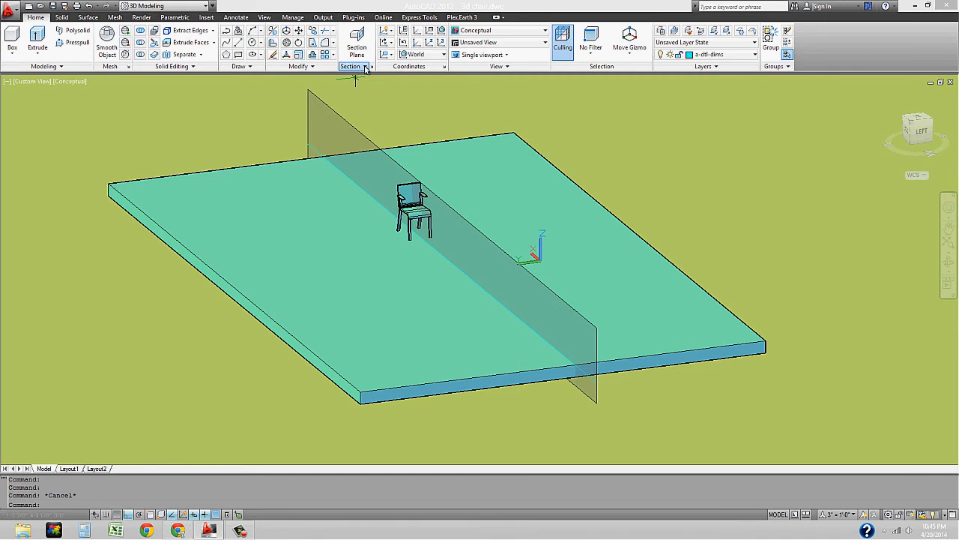
left_click(367, 67)
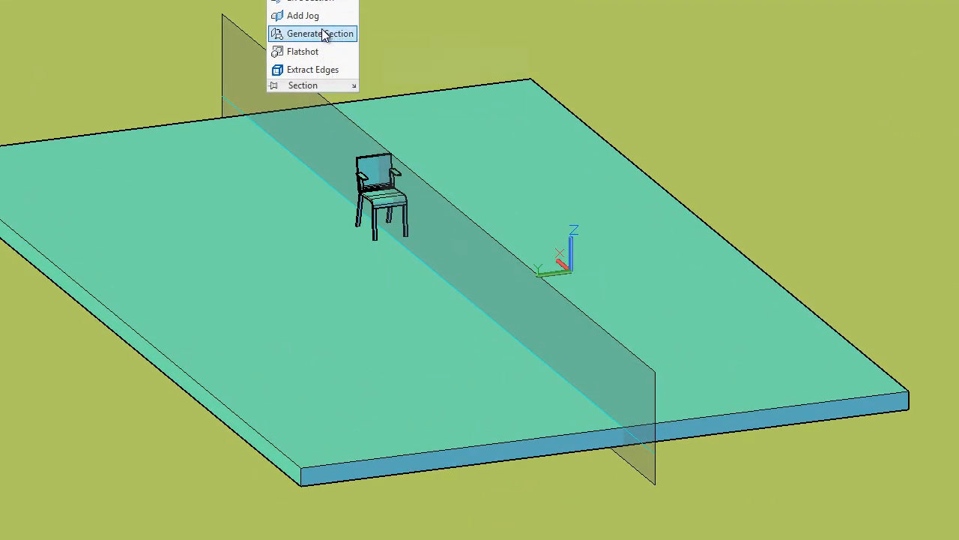
left_click(323, 34)
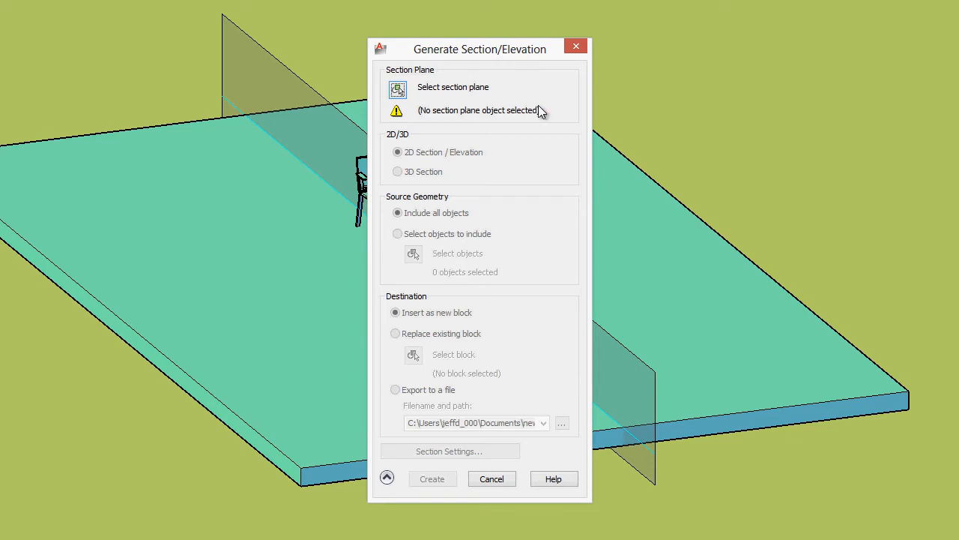
left_click(398, 90)
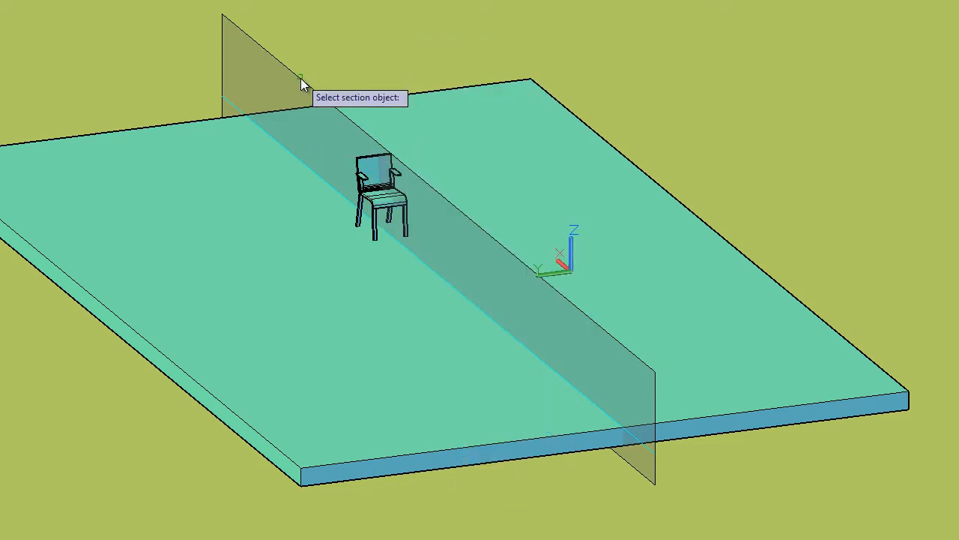
left_click(300, 78)
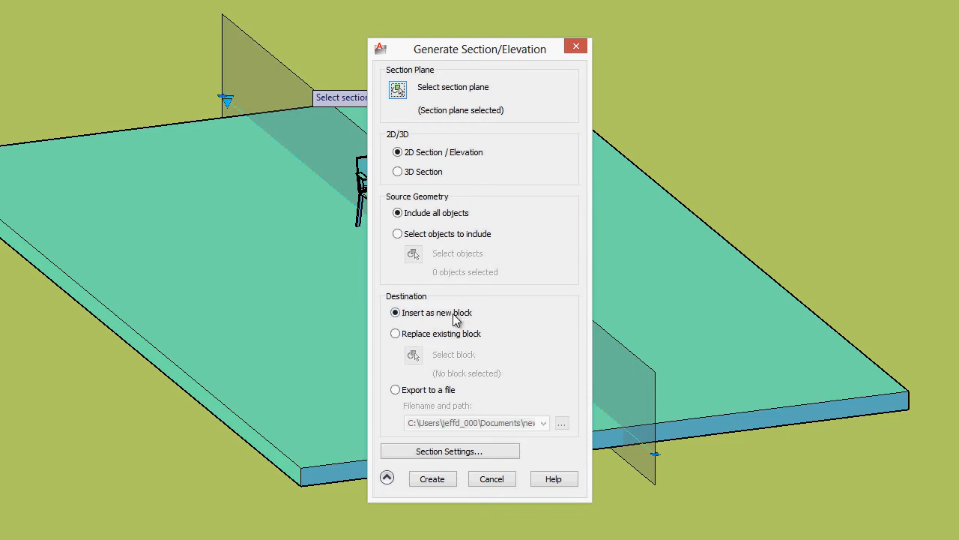
left_click(444, 452)
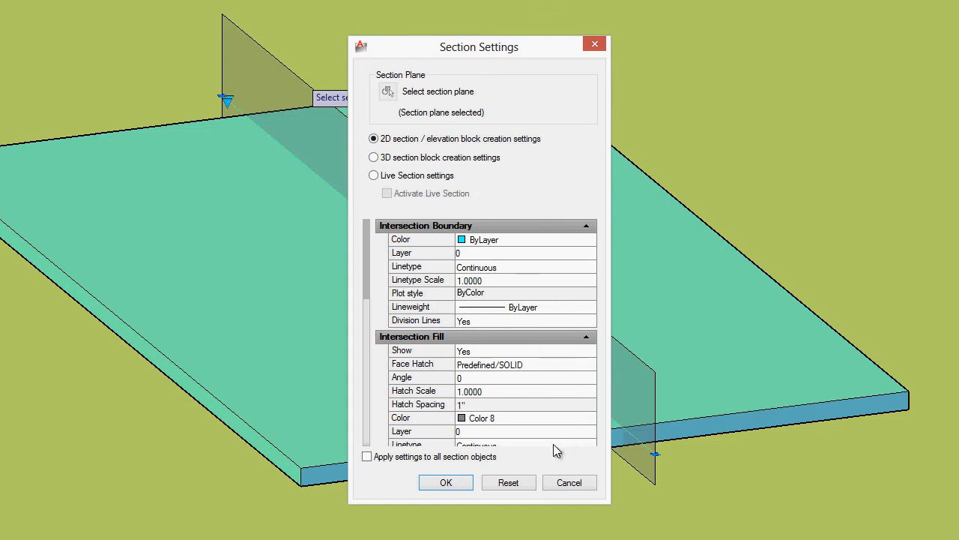
left_click(454, 482)
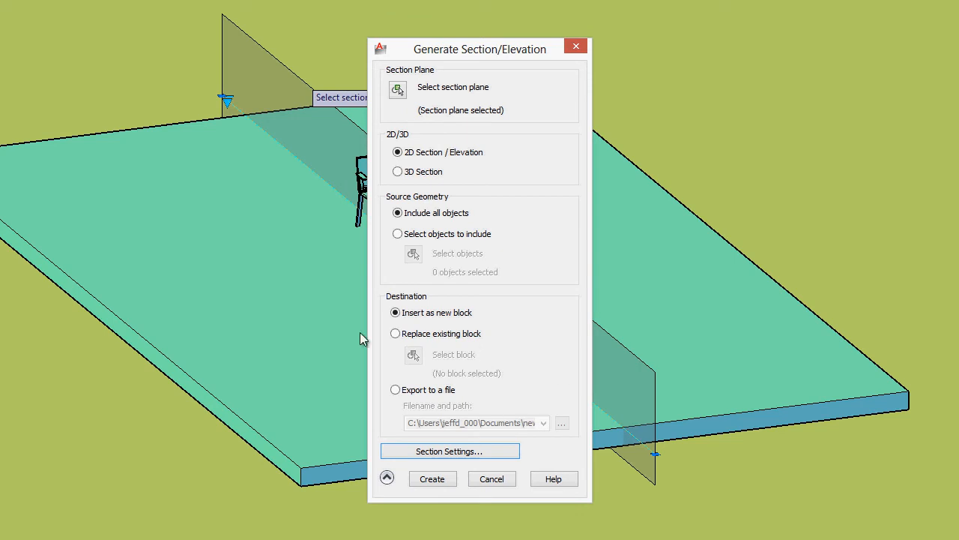
Step: Create the 2D section and insert it as a new block beside the slab, with scale 1 and rotation 0
left_click(444, 478)
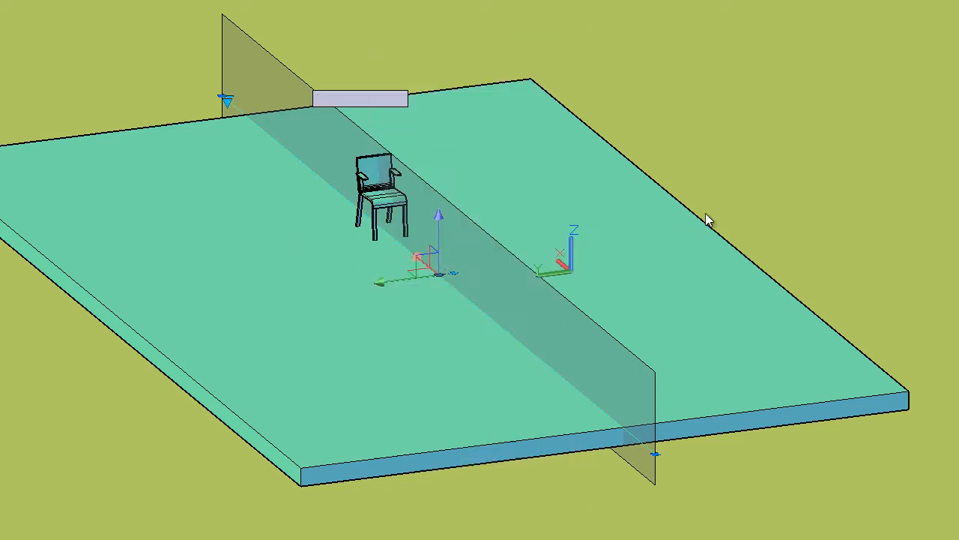
scroll(810, 236, "down", 2)
middle_click_drag(851, 261, 525, 311)
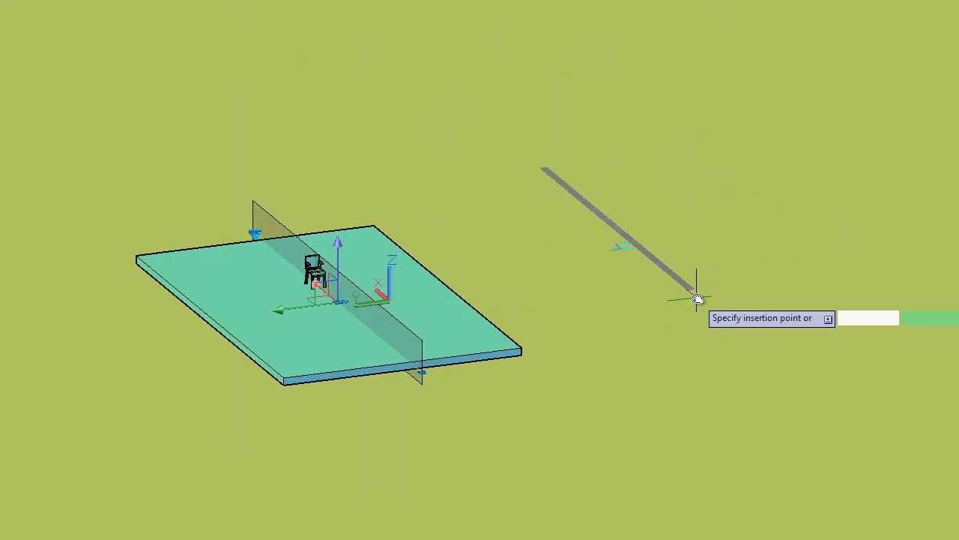
left_click(664, 301)
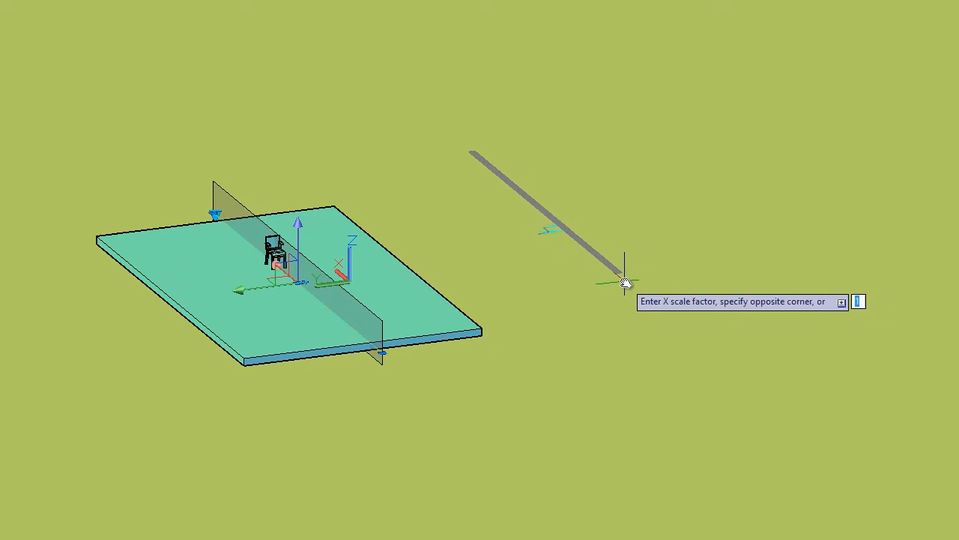
key("Return")
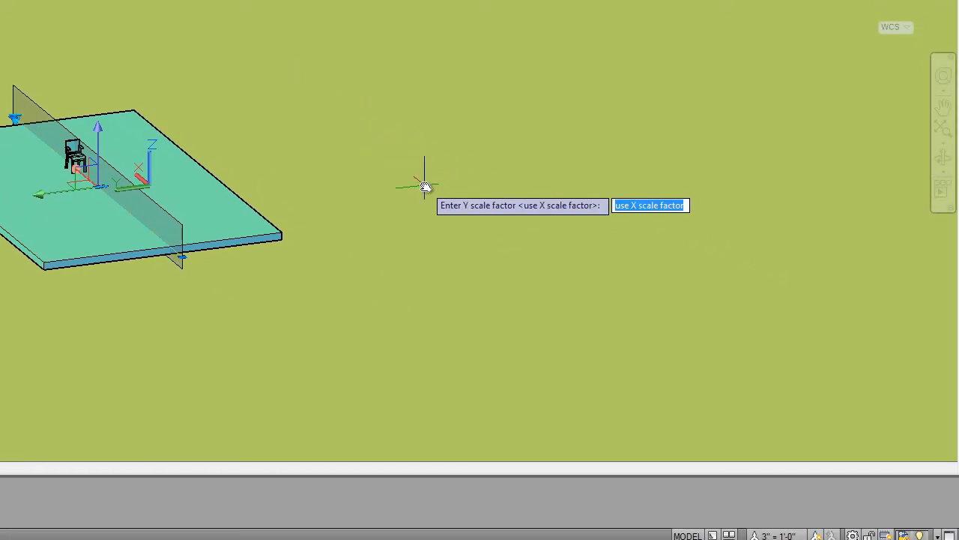
key("Return")
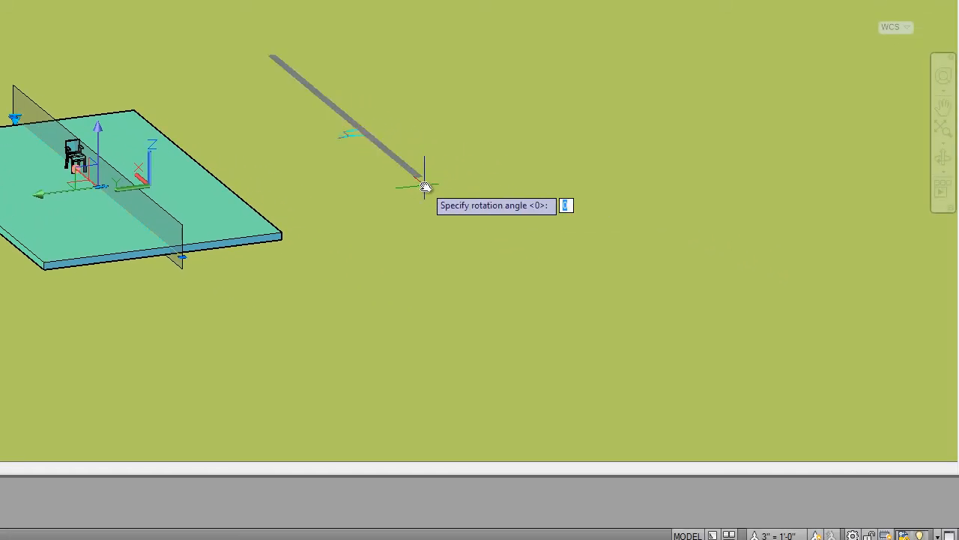
key("Return")
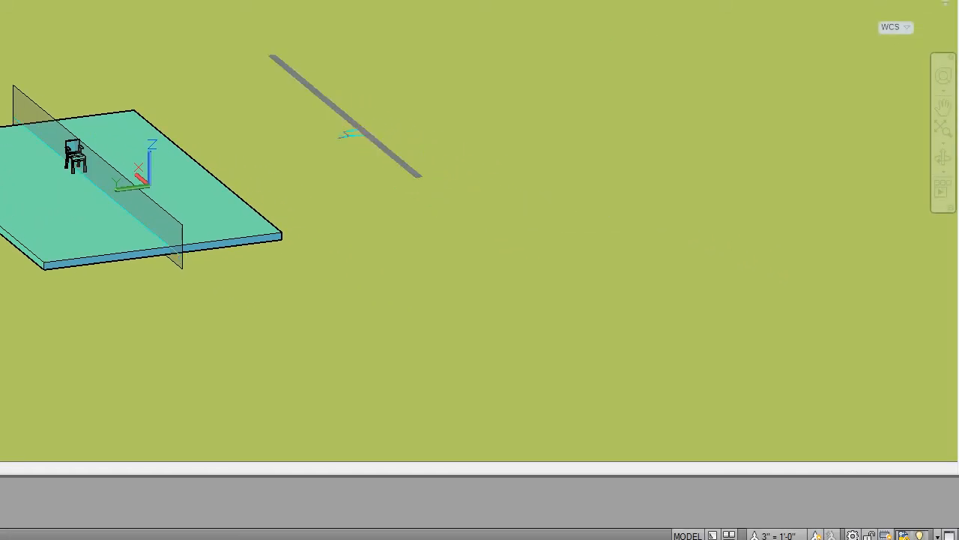
Step: Examine the inserted 2D section from a north-up Top view, checking the chair's cut seat and back, legs, armrest and slab
middle_click_drag(416, 216, 424, 329, "shift")
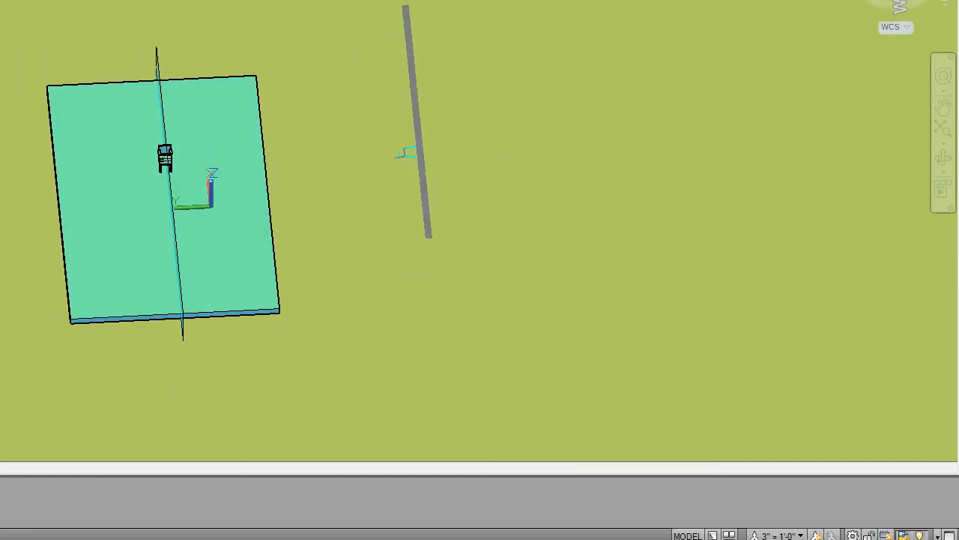
left_click(915, 113)
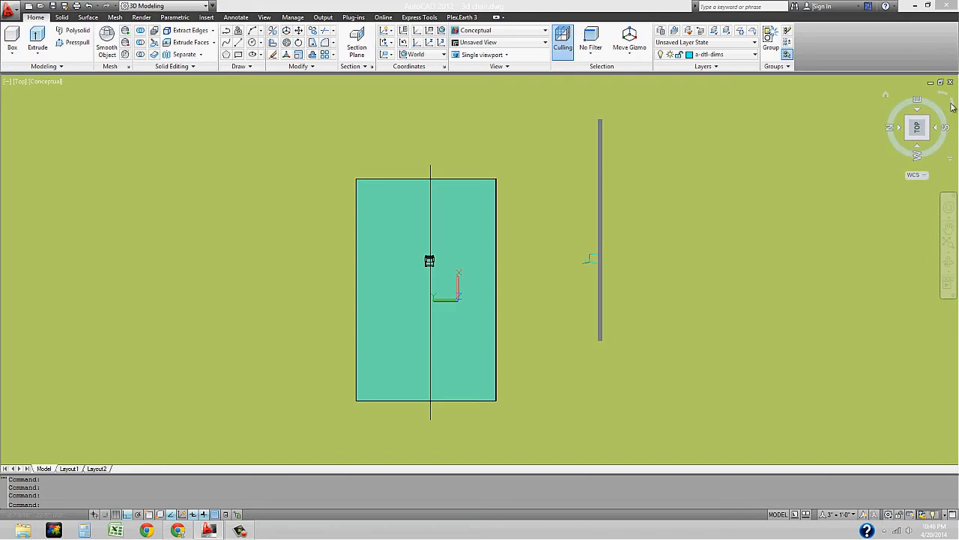
left_click(953, 102)
scroll(498, 363, "up", 5)
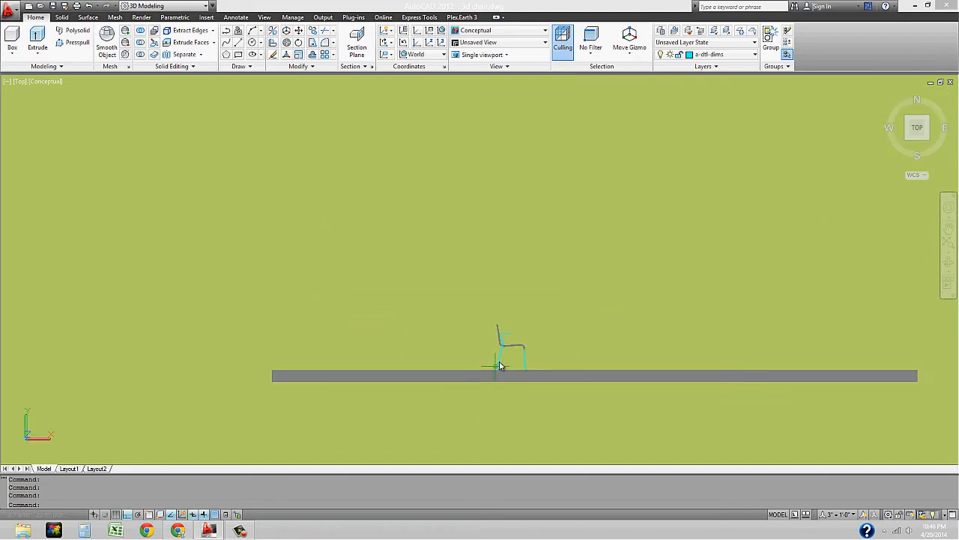
scroll(554, 334, "up", 3)
middle_click_drag(542, 367, 575, 245)
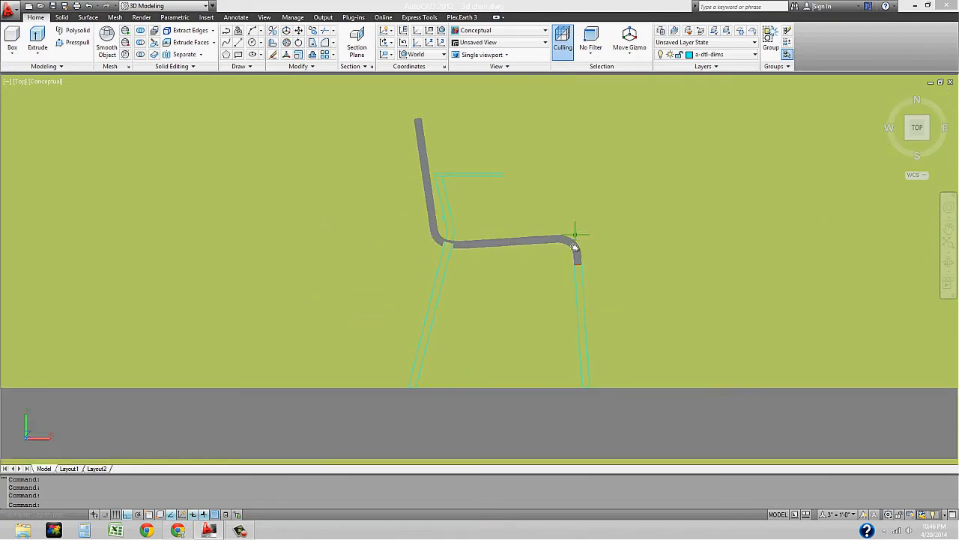
scroll(575, 259, "down", 2)
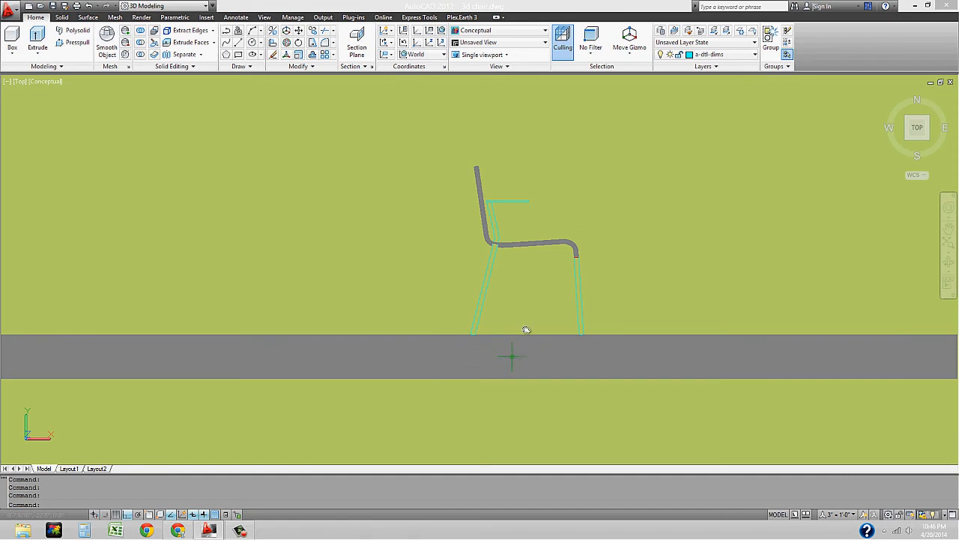
scroll(528, 328, "down", 2)
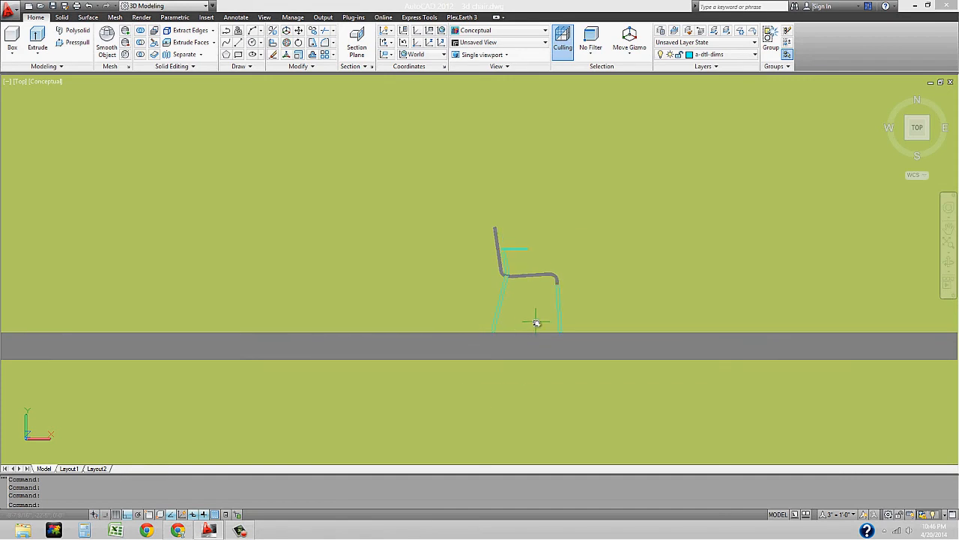
scroll(546, 307, "up", 8)
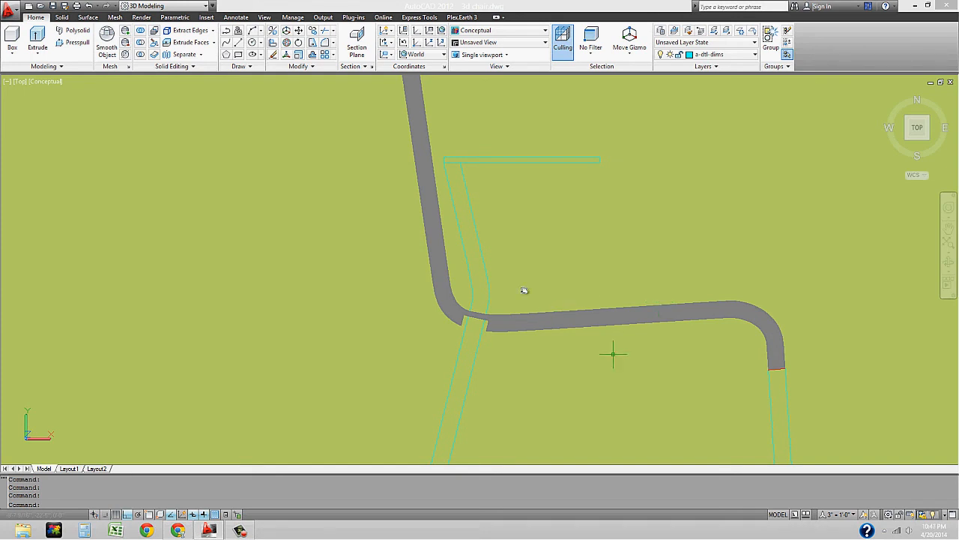
scroll(646, 269, "down", 4)
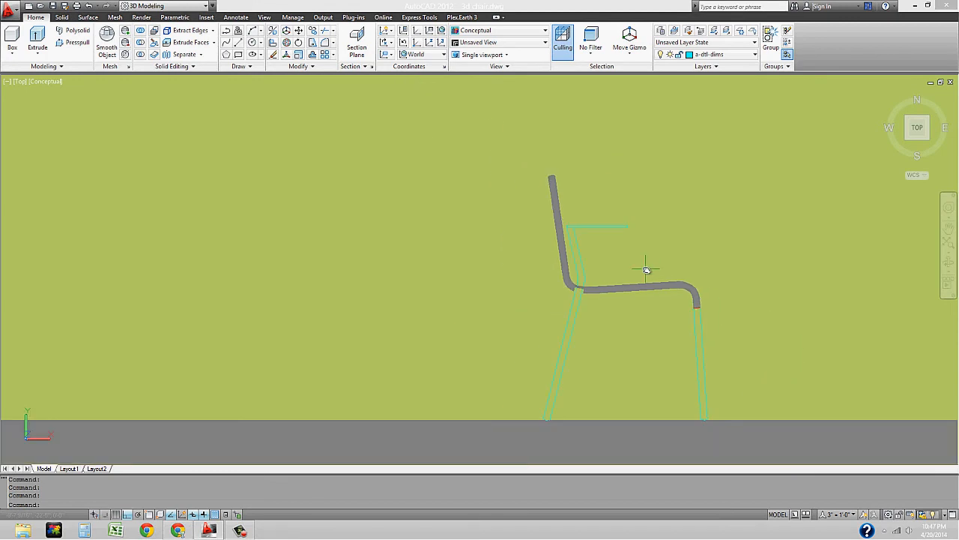
scroll(646, 268, "down", 2)
middle_click_drag(642, 268, 523, 244)
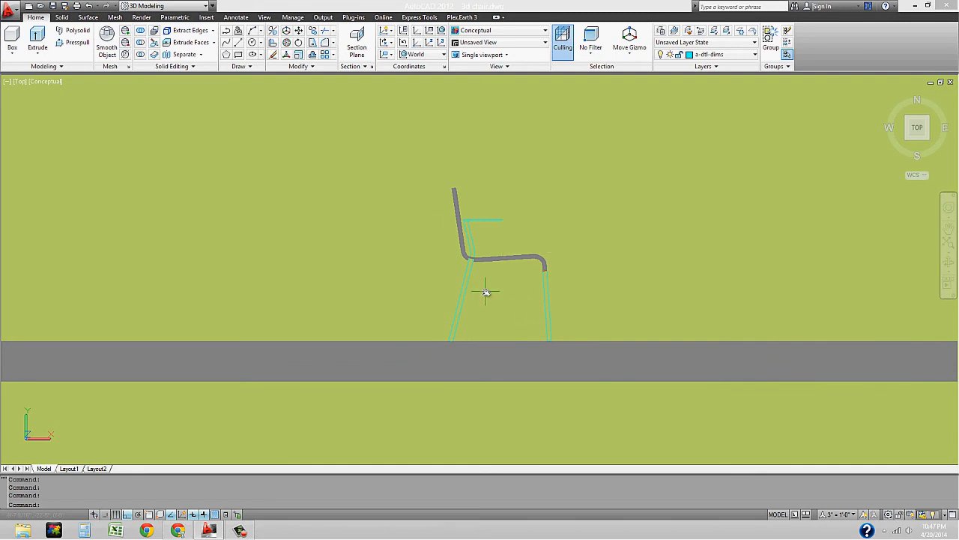
Step: Erase the 2D section block beside the slab
middle_click_drag(510, 275, 573, 187, "shift")
scroll(572, 187, "down", 7)
left_click(627, 307)
left_click(578, 252)
type("c")
key("Return")
scroll(525, 300, "up", 5)
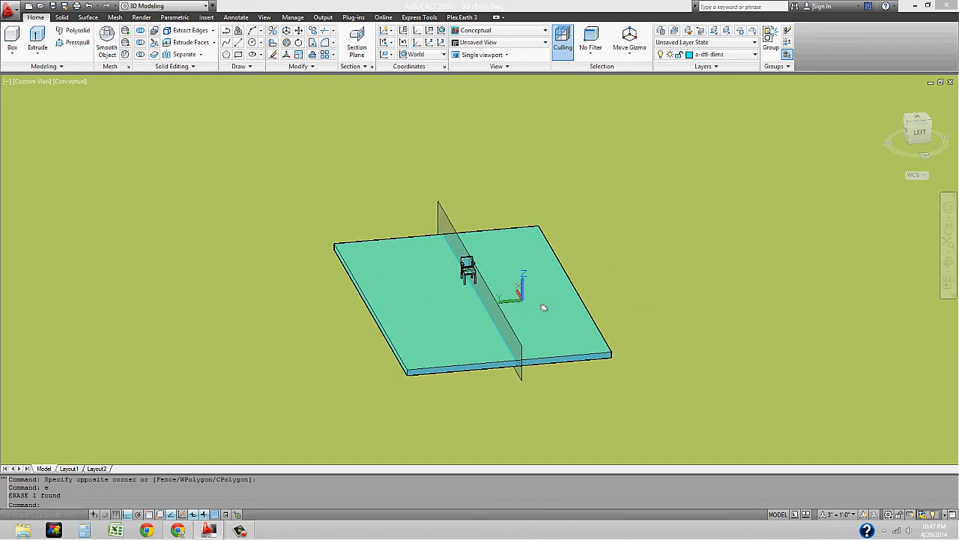
Step: Start Generate Section, select the section plane through the chair and choose 3D Section as the output type
scroll(500, 288, "down", 5)
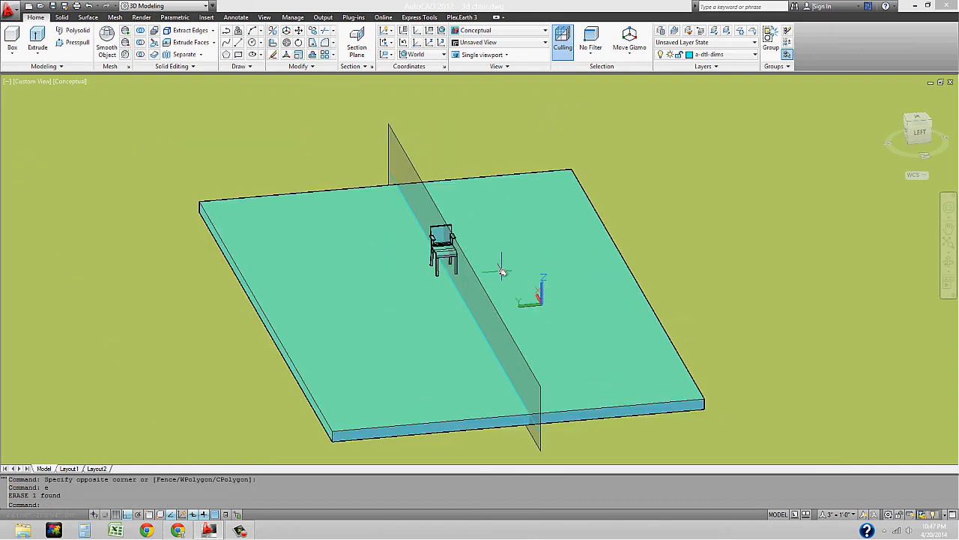
left_click(367, 67)
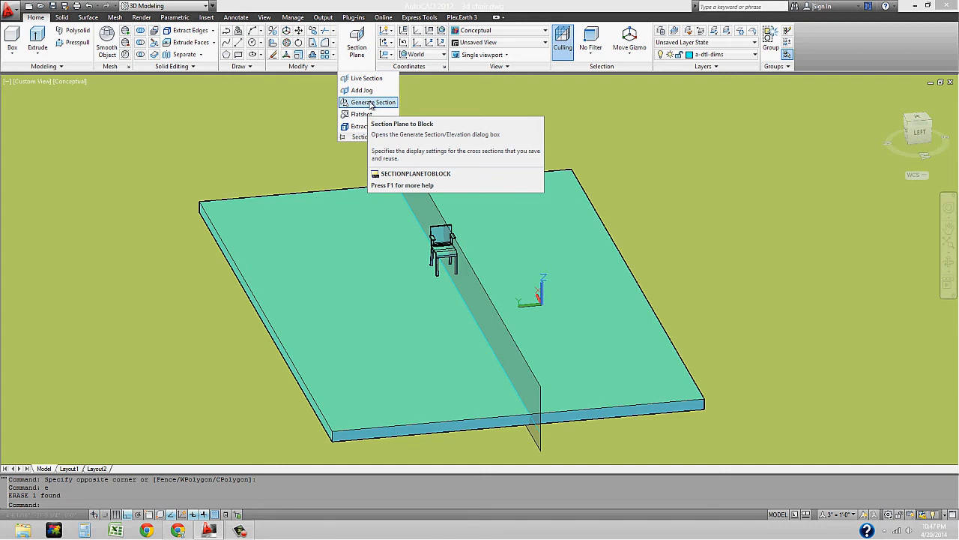
left_click(370, 103)
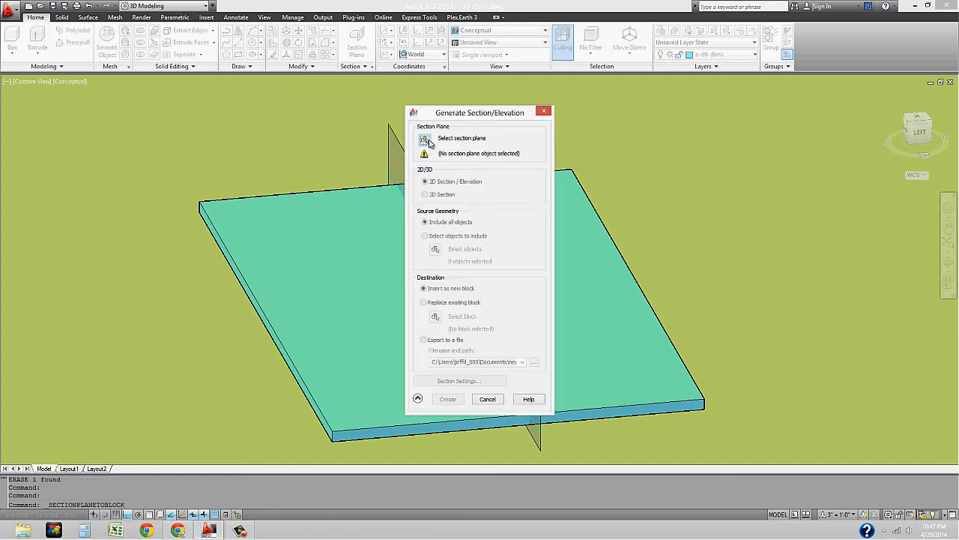
left_click(426, 143)
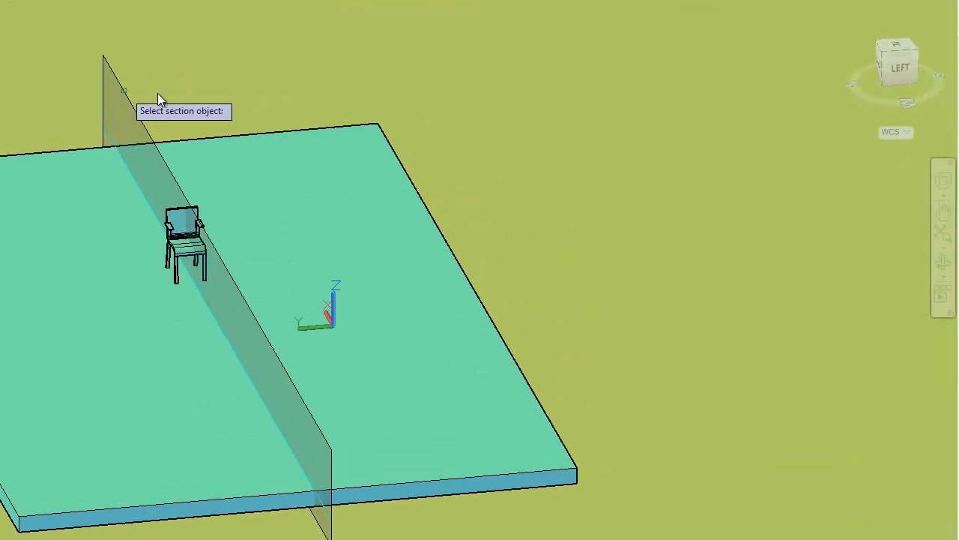
left_click(402, 147)
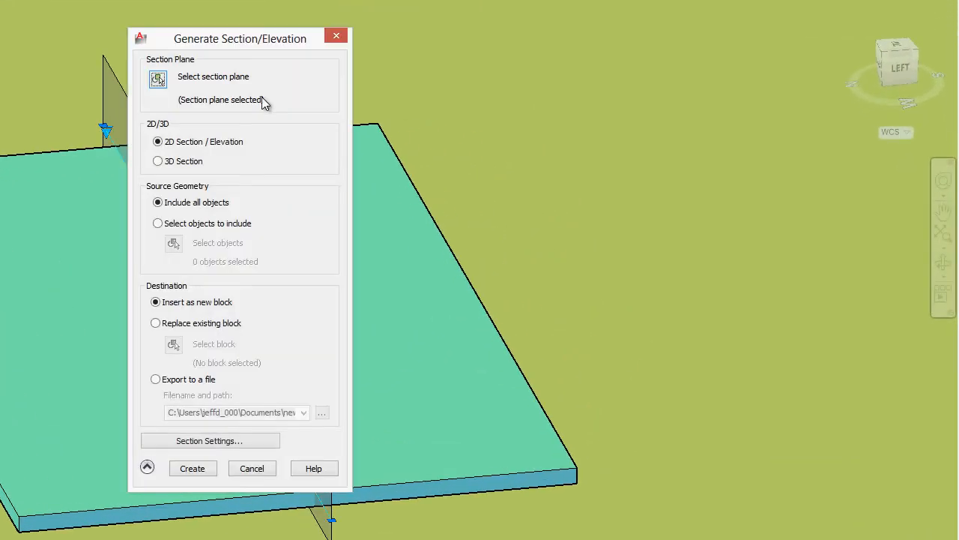
left_click(158, 162)
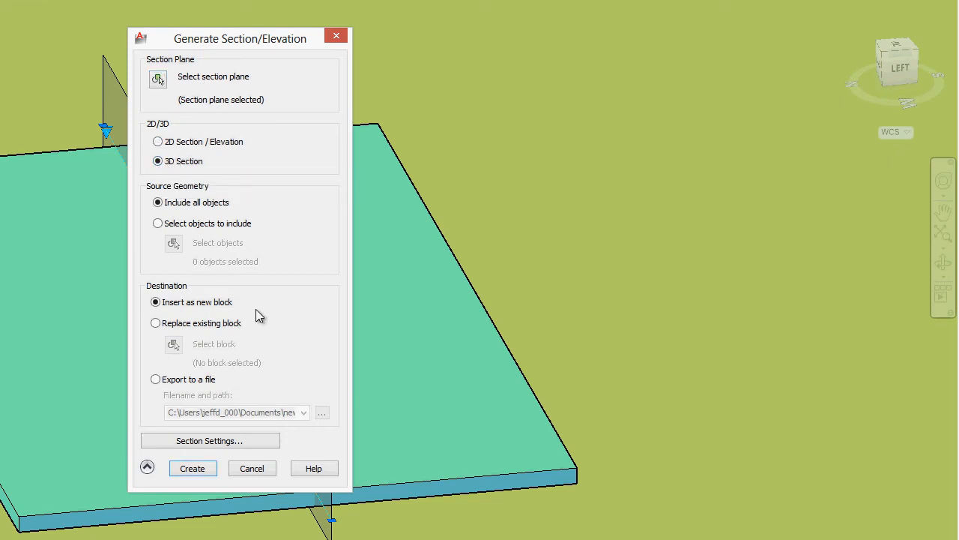
Step: Create the 3D section and insert it as a new block beside the original slab, with scale 1 and rotation 0
left_click(192, 468)
left_click(490, 71)
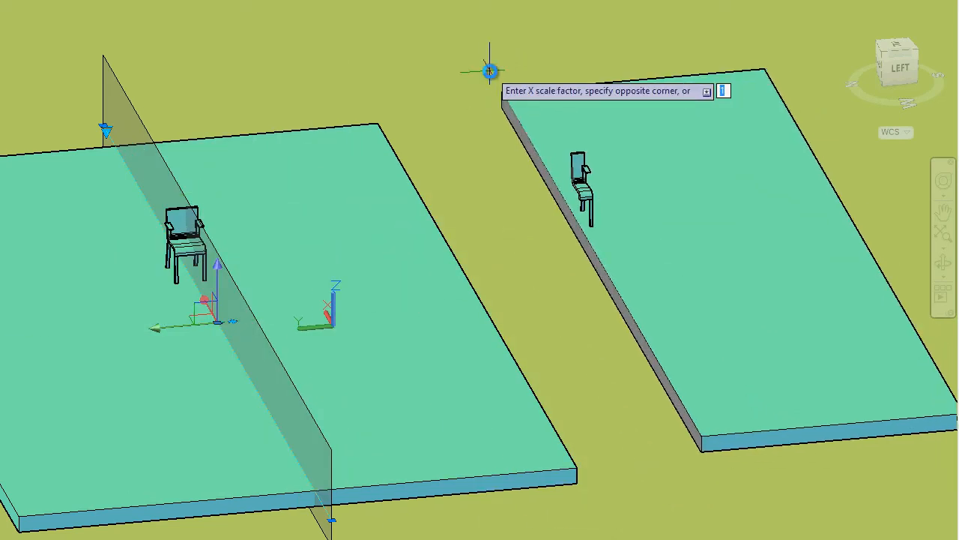
key("Return")
key("Return")
key("Return")
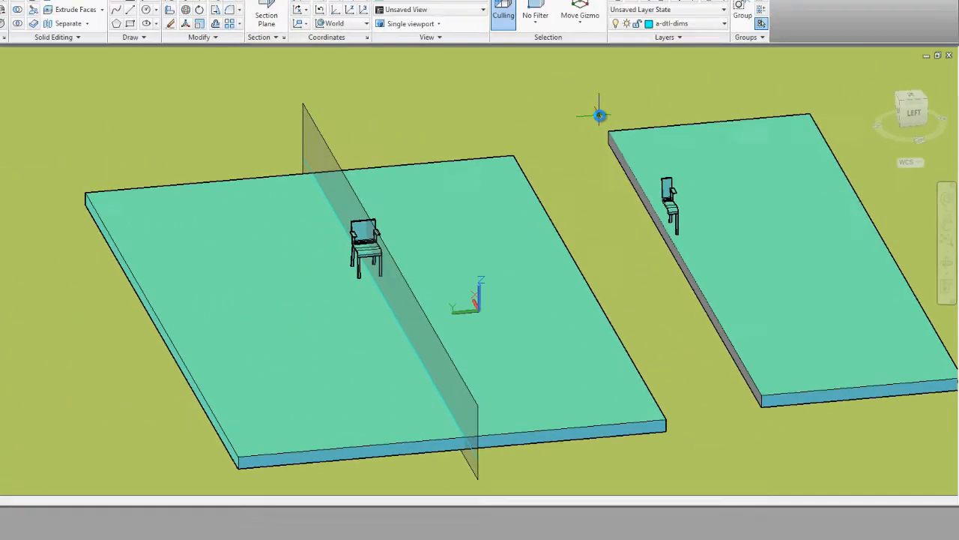
Step: Examine the cut faces of the chair and slab in the inserted 3D section from several angles and distances
scroll(759, 284, "up", 3)
middle_click_drag(484, 166, 437, 303)
middle_click_drag(420, 254, 503, 229, "shift")
middle_click_drag(561, 233, 523, 238, "shift")
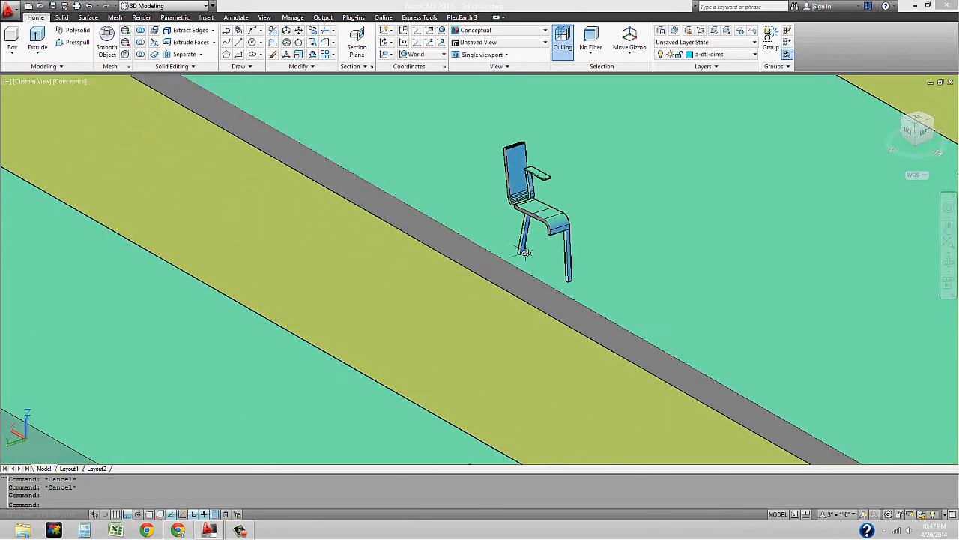
scroll(523, 238, "down", 3)
mouse_move(530, 284)
middle_mouse_down()
mouse_move(503, 208)
mouse_move(523, 246)
middle_mouse_up()
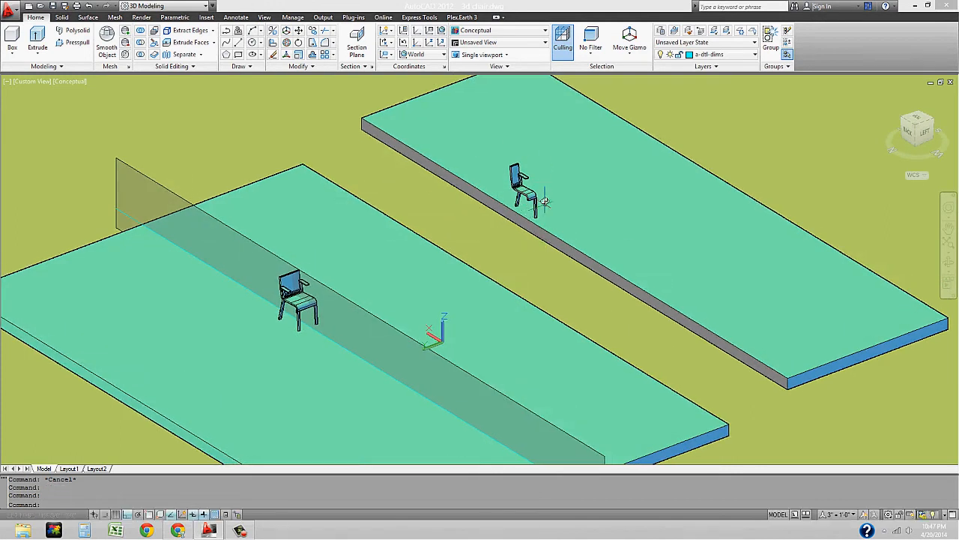
mouse_move(530, 200)
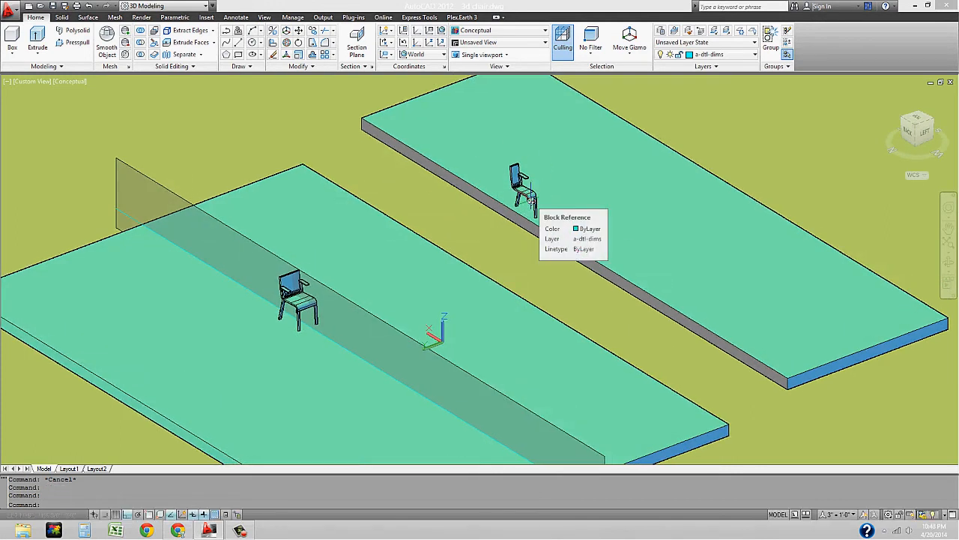
scroll(518, 180, "up", 10)
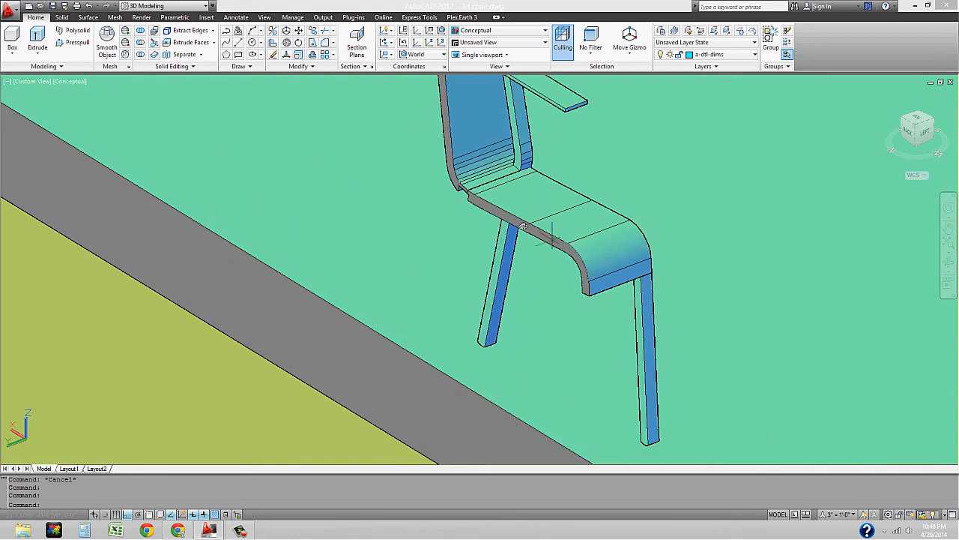
scroll(612, 296, "down", 5)
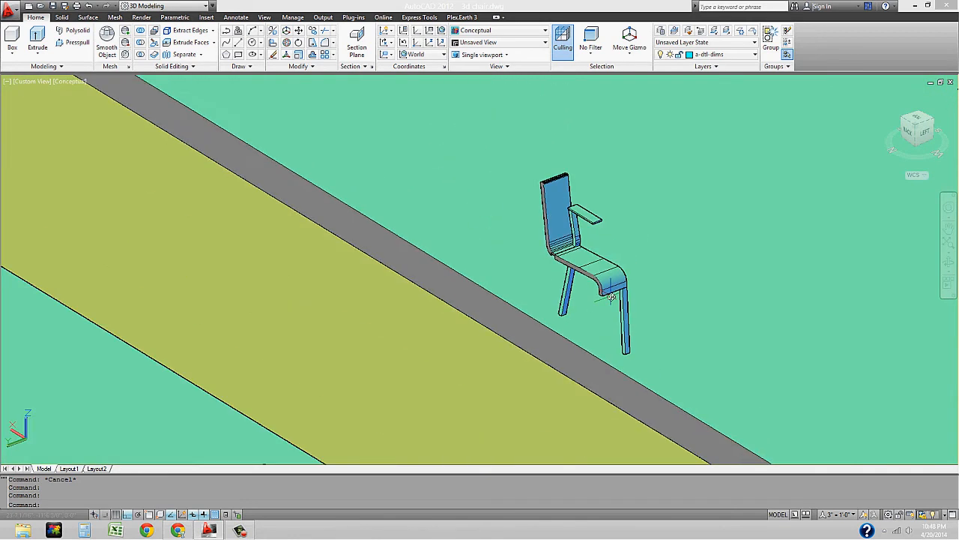
scroll(612, 297, "down", 5)
Step: Erase the 3D section block beside the original slab
left_click(681, 187)
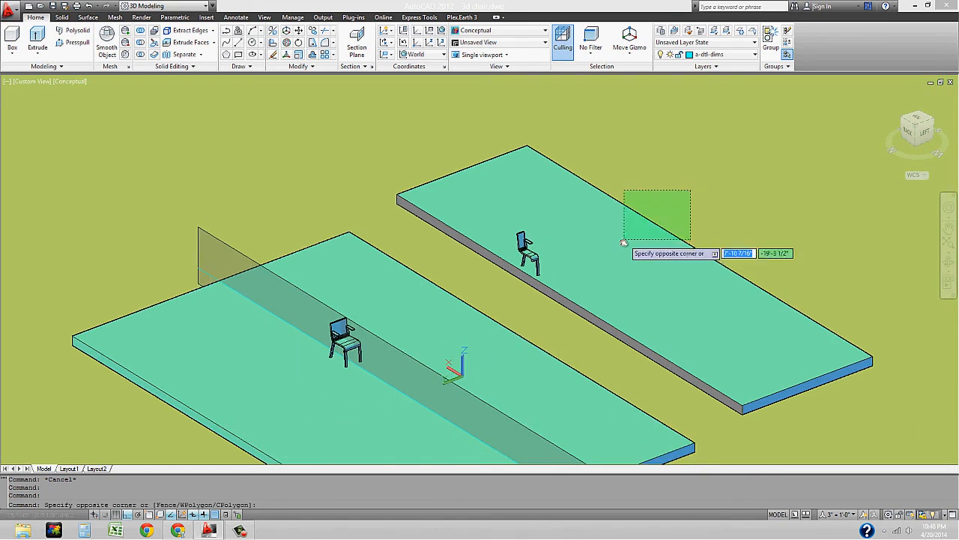
left_click(559, 246)
type("e")
key("Return")
middle_click_drag(559, 245, 568, 141)
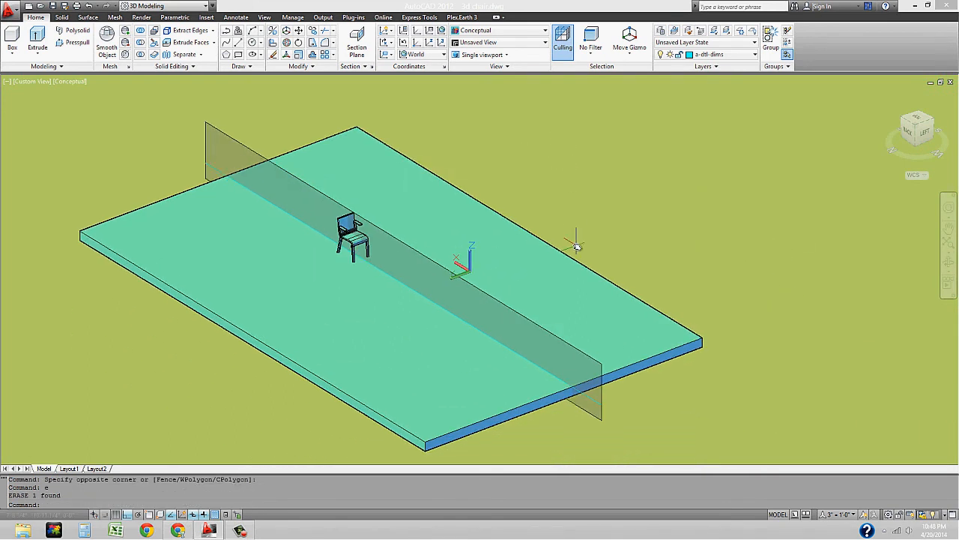
Step: Delete the section plane running through the chair and slab, leaving no command or selection active
middle_click_drag(219, 163, 339, 164)
left_click(356, 137)
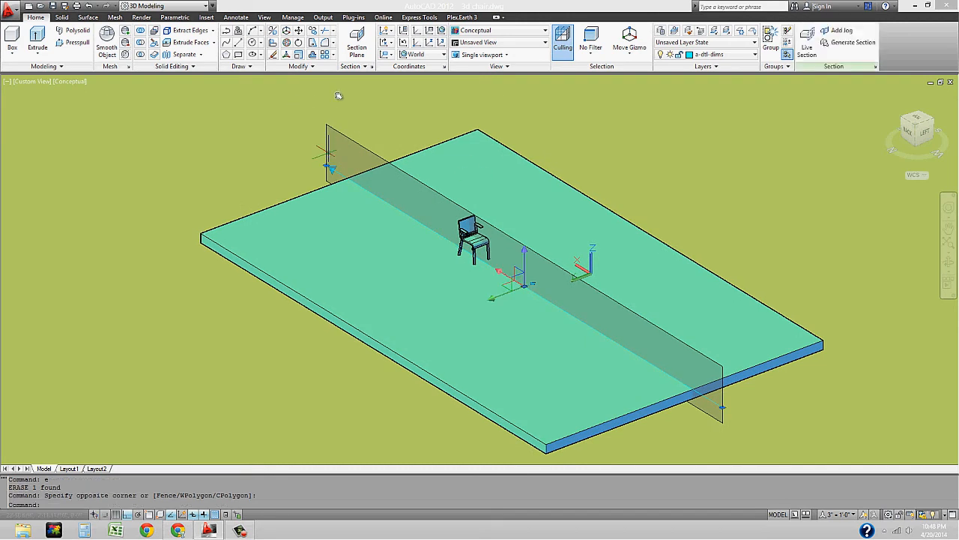
key("Delete")
key("Escape")
key("Escape")
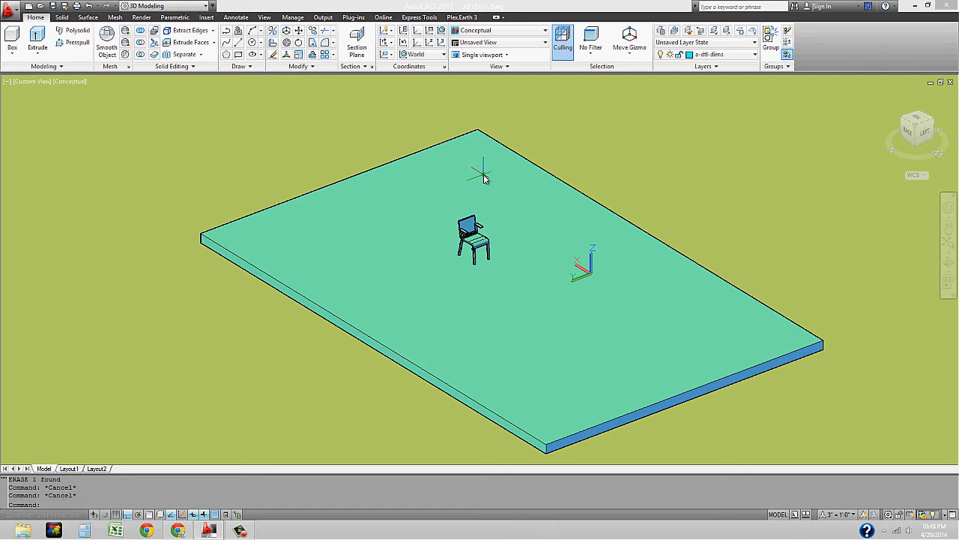
Step: Open the Plotters folder with the PLOTTERMANAGER command
type("plotter")
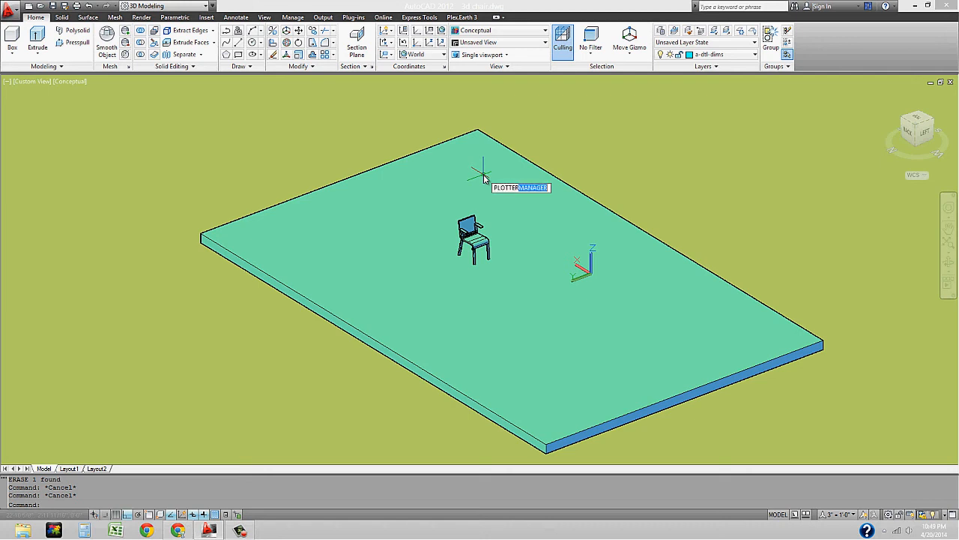
key("Return")
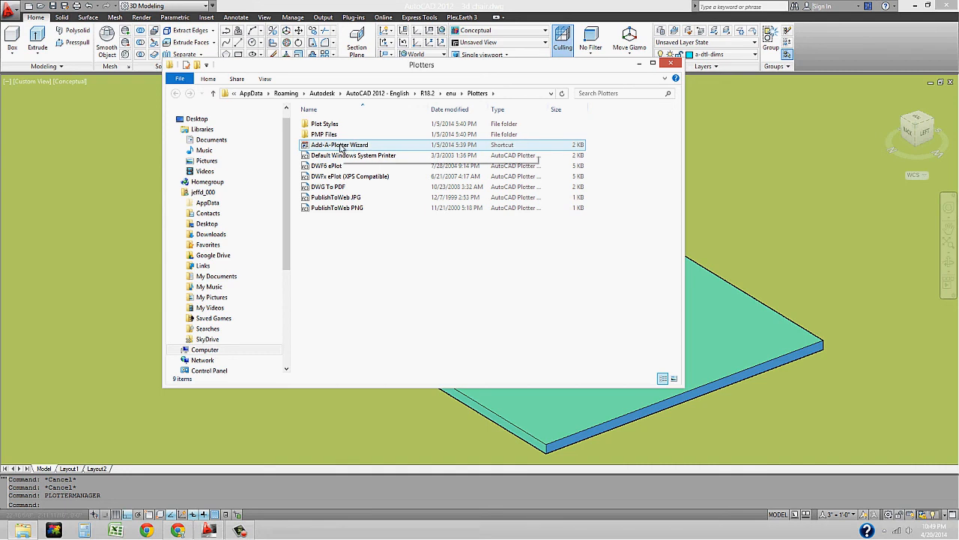
Step: Start the Add-A-Plotter Wizard, keep My Computer as the plotter location, and choose AutoCAD DXB File as the manufacturer
double_click(340, 146)
double_click(340, 146)
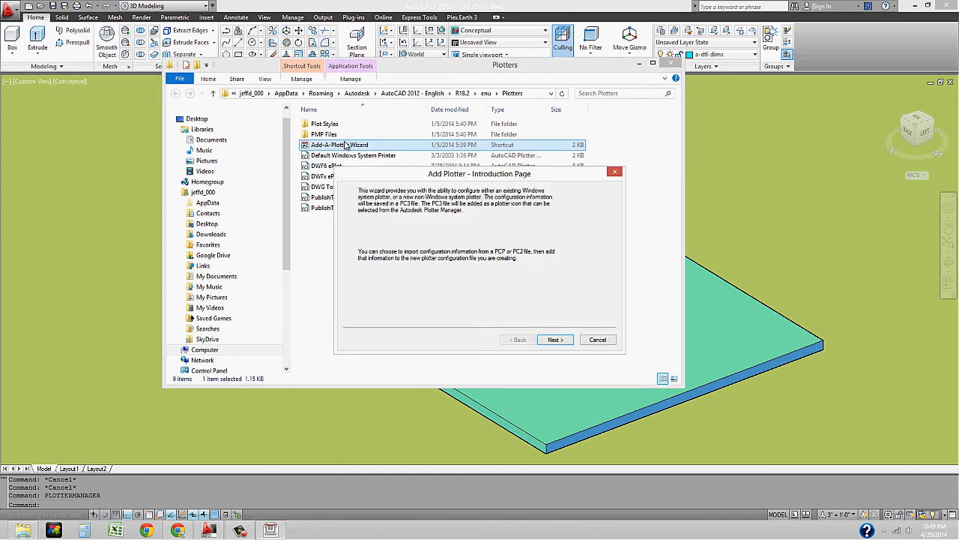
left_click(554, 341)
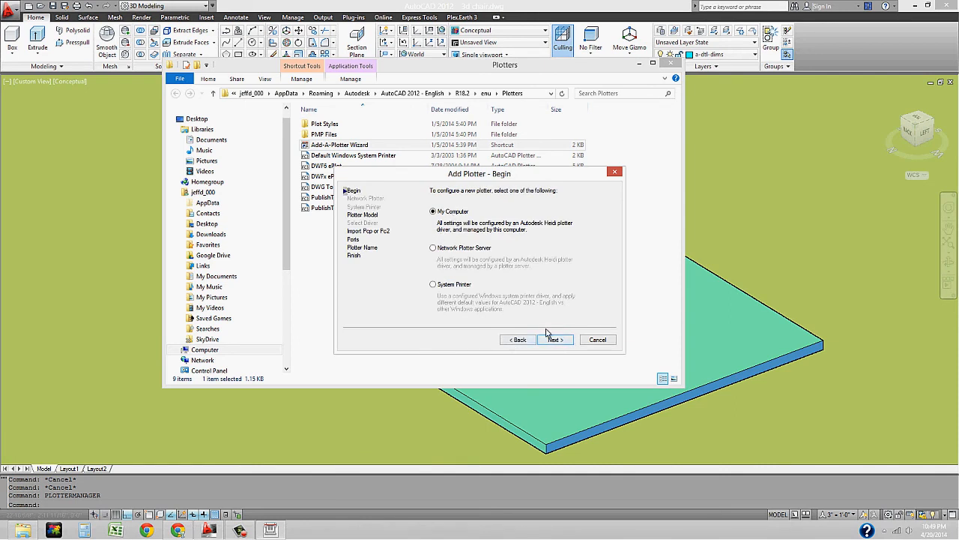
left_click(553, 340)
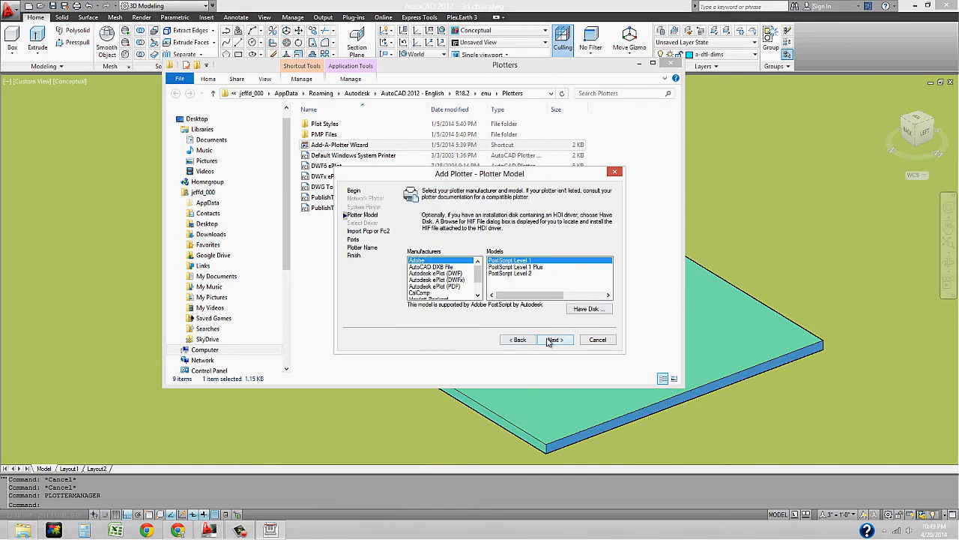
left_click(429, 267)
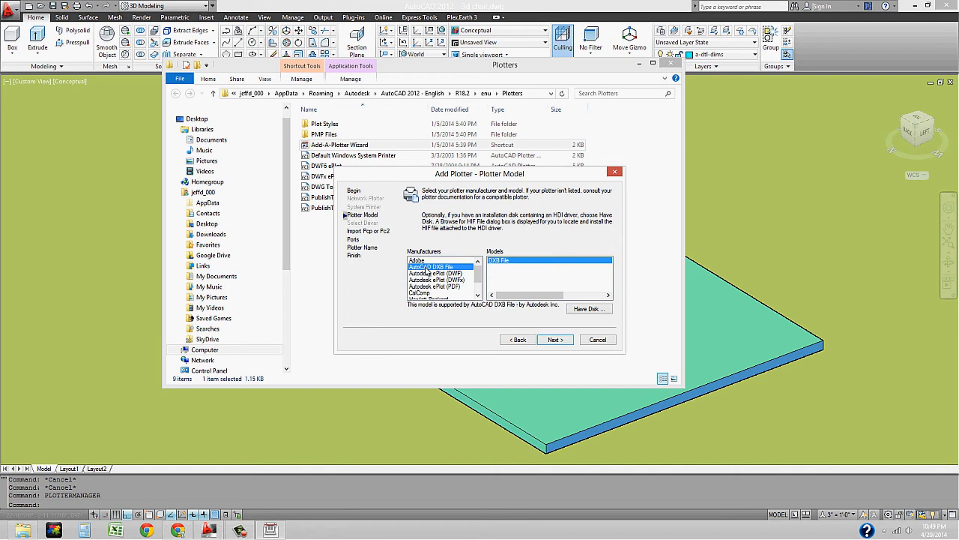
Step: Finish the wizard with the default settings and the plotter name DXB File, and close the Plotters folder
left_click(554, 340)
left_click(556, 341)
left_click(555, 340)
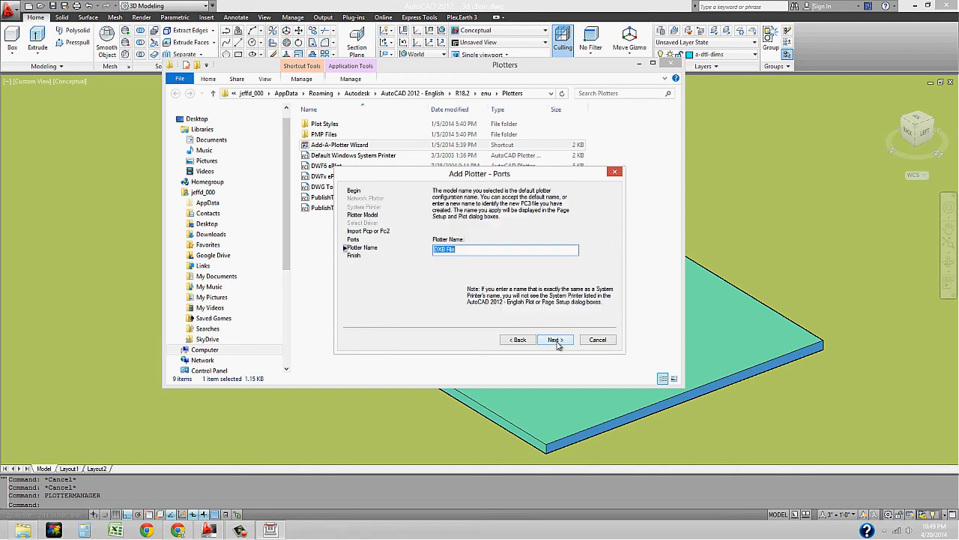
left_click(556, 341)
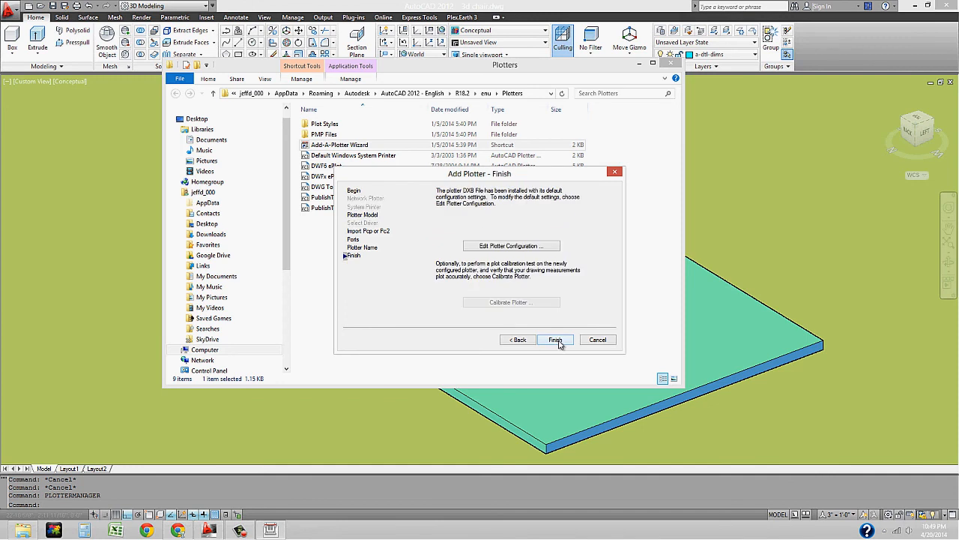
left_click(557, 342)
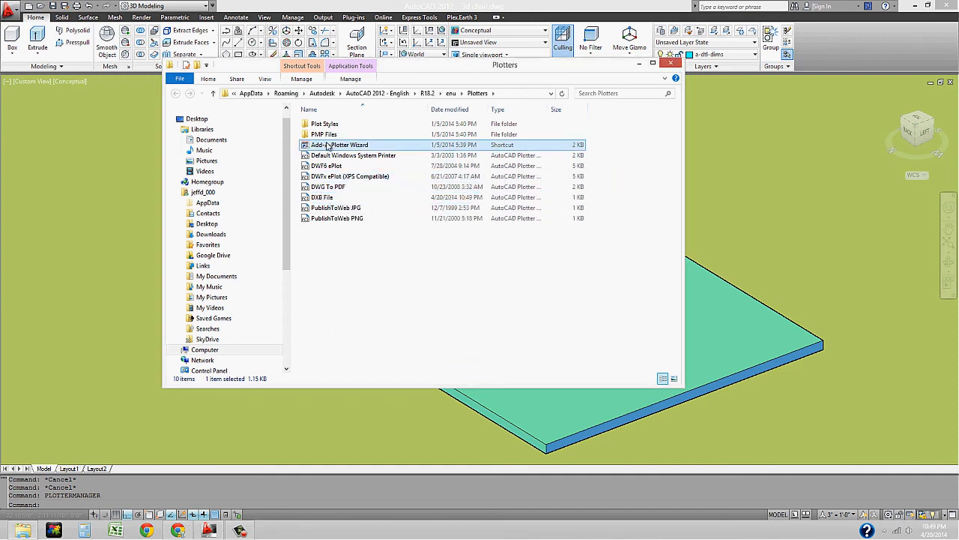
left_click(676, 64)
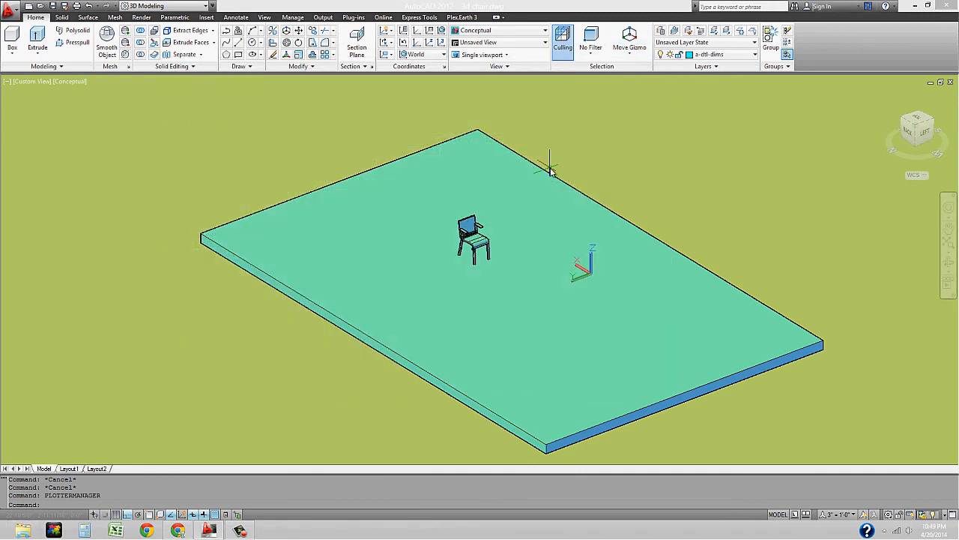
Step: Start a plot of the model space and select DXB File.pc3 as the plotter
key("ctrl+p")
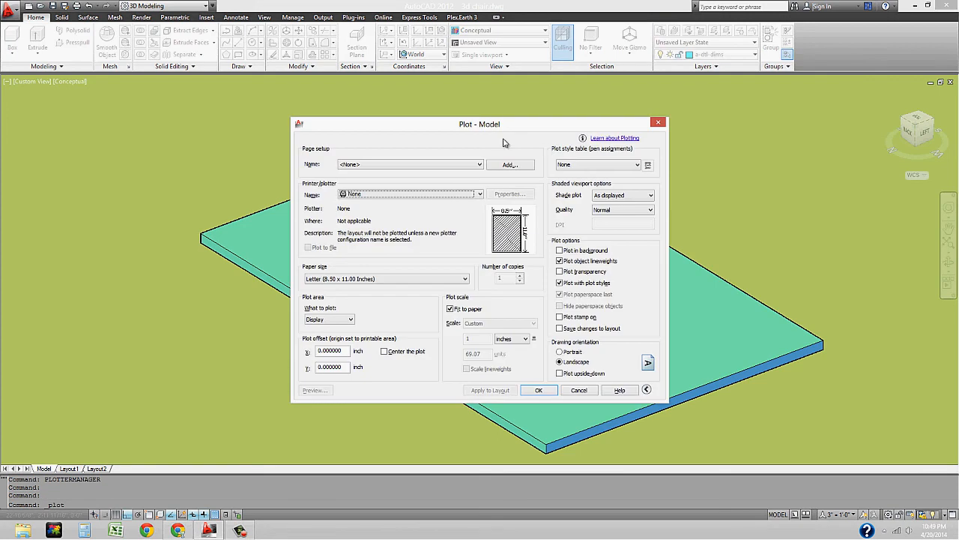
left_click(472, 194)
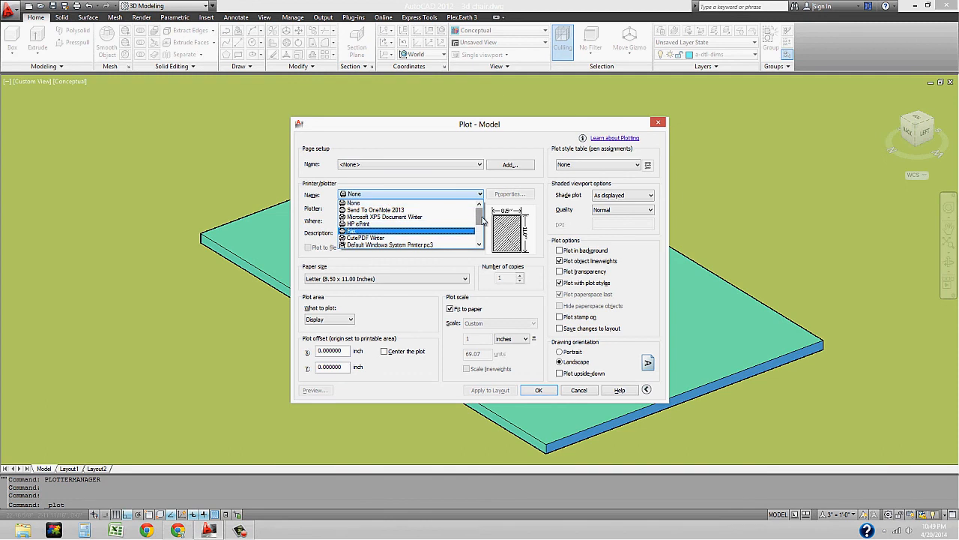
scroll(483, 219, "down", 2)
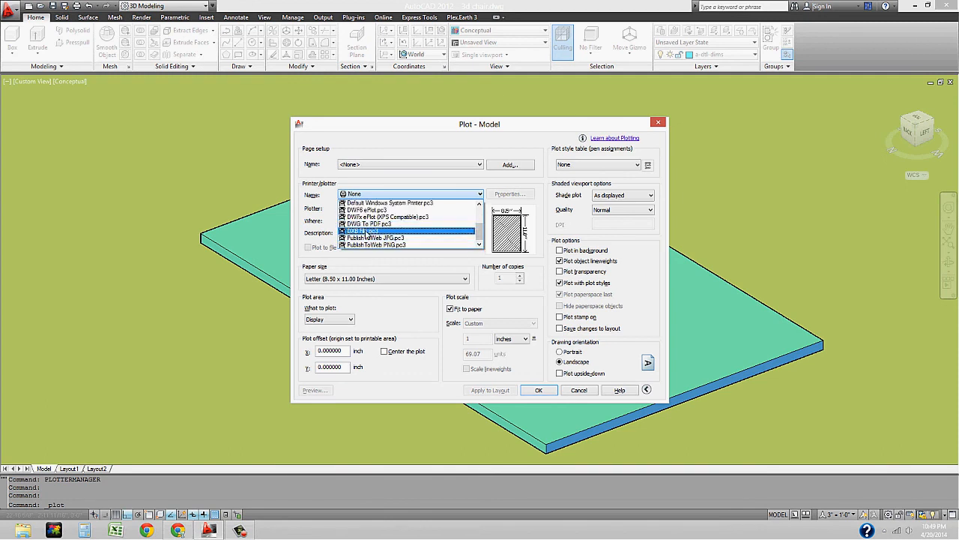
left_click(367, 232)
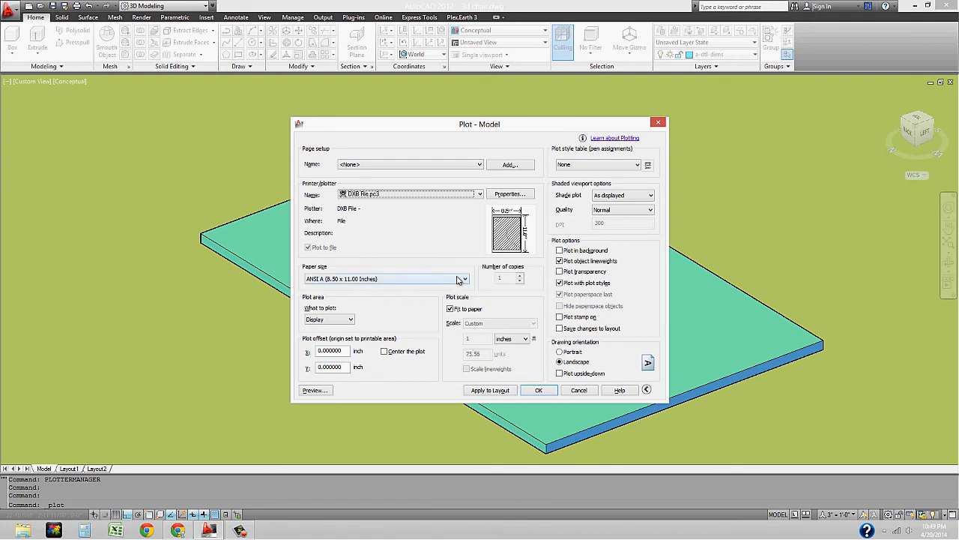
Step: Set the plot area to Extents and center the plot on the sheet
left_click(350, 320)
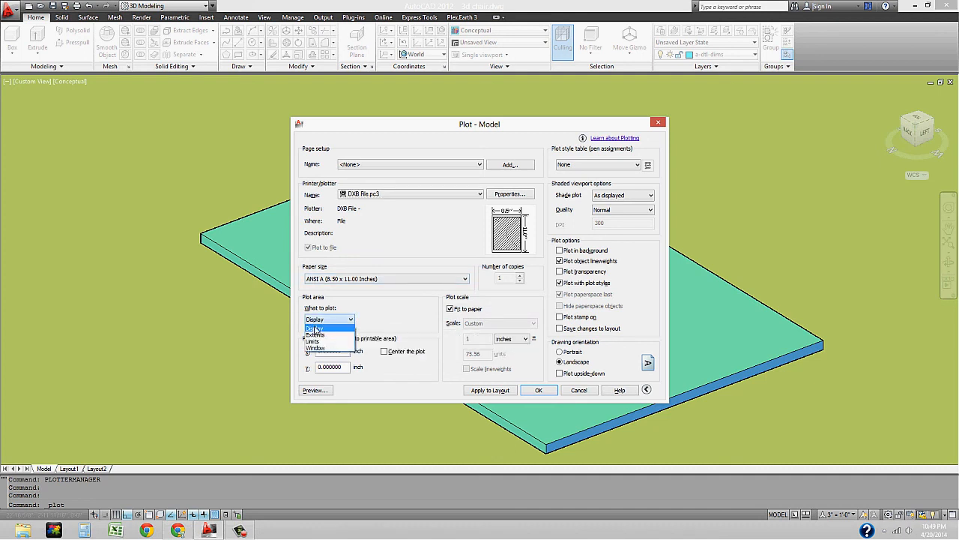
left_click(318, 328)
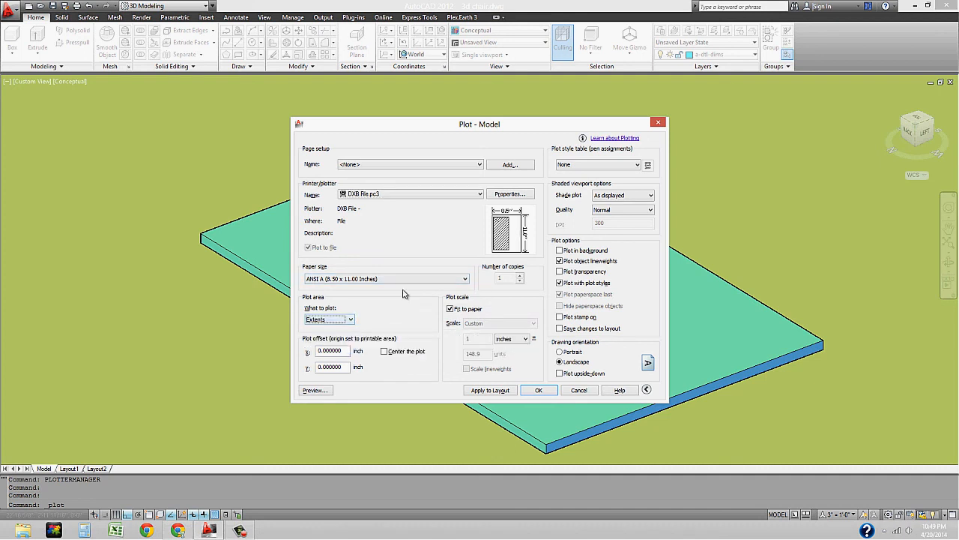
left_click(385, 351)
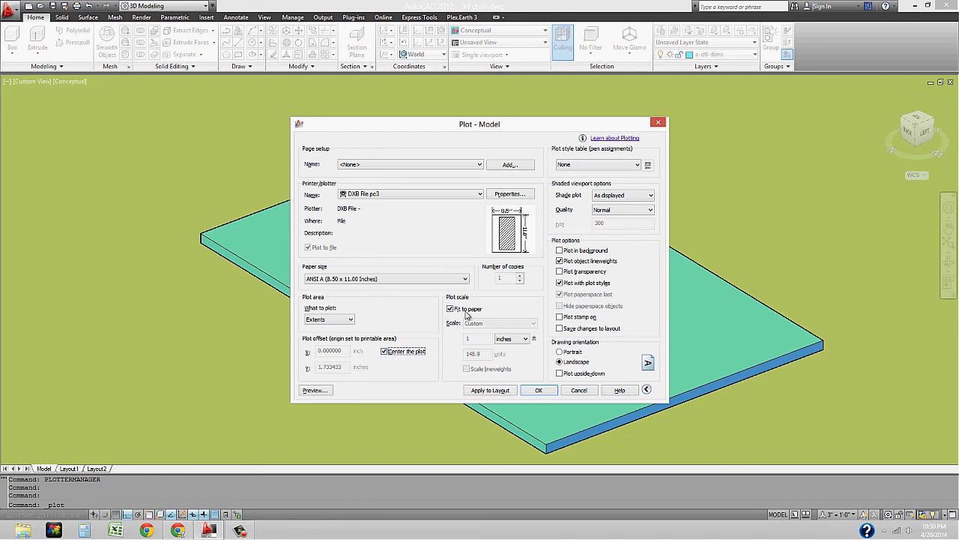
Step: Turn off Fit to paper and set the plot scale to 1/4" = 1'-0"
left_click(451, 310)
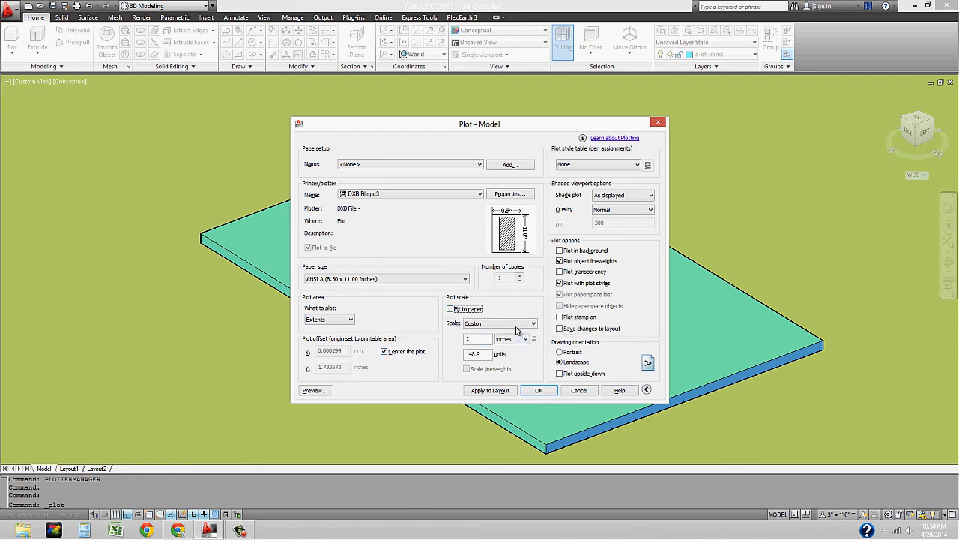
left_click(516, 328)
scroll(533, 359, "down", 2)
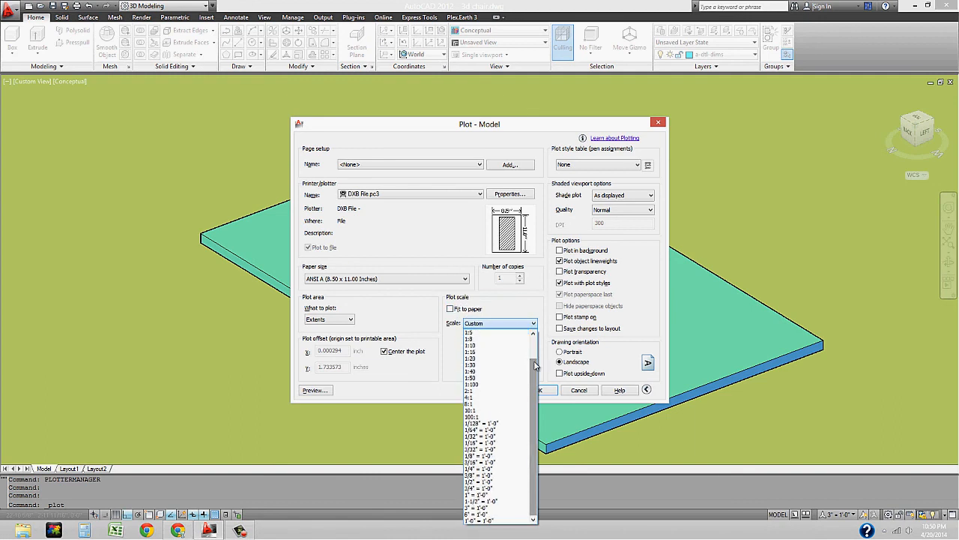
left_click_drag(534, 487, 534, 464)
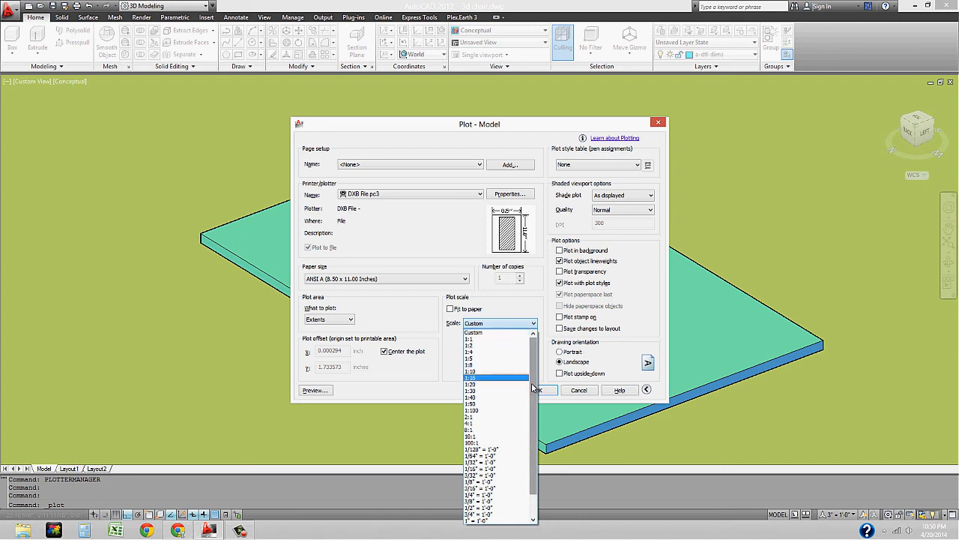
scroll(502, 393, "down", 2)
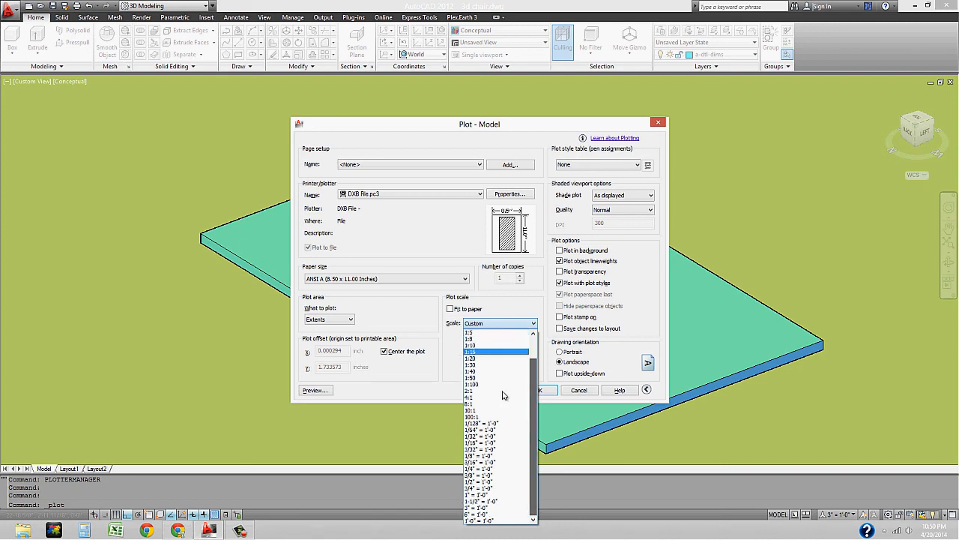
left_click(477, 470)
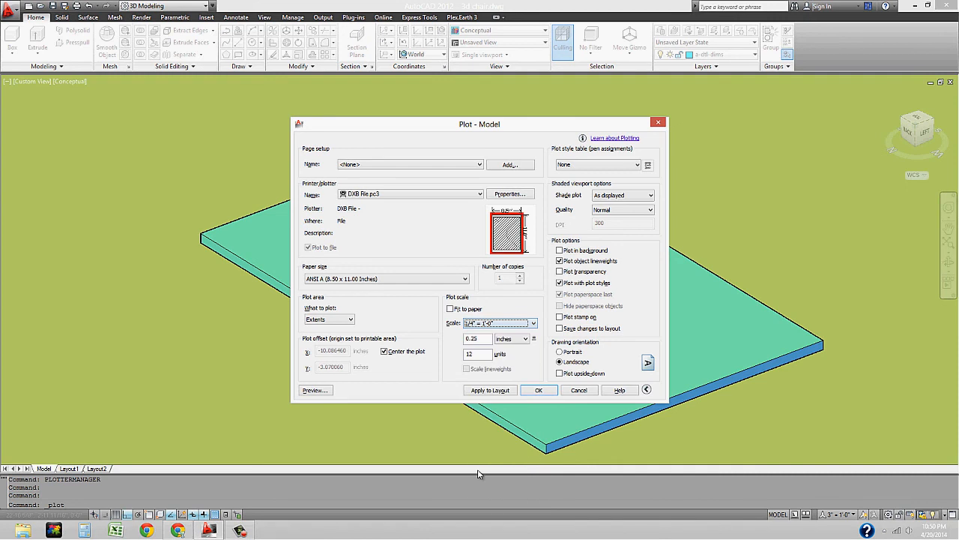
Step: Preview the extents plot, continuing despite the annotation scale mismatch, and exit the preview
left_click(315, 391)
left_click(521, 274)
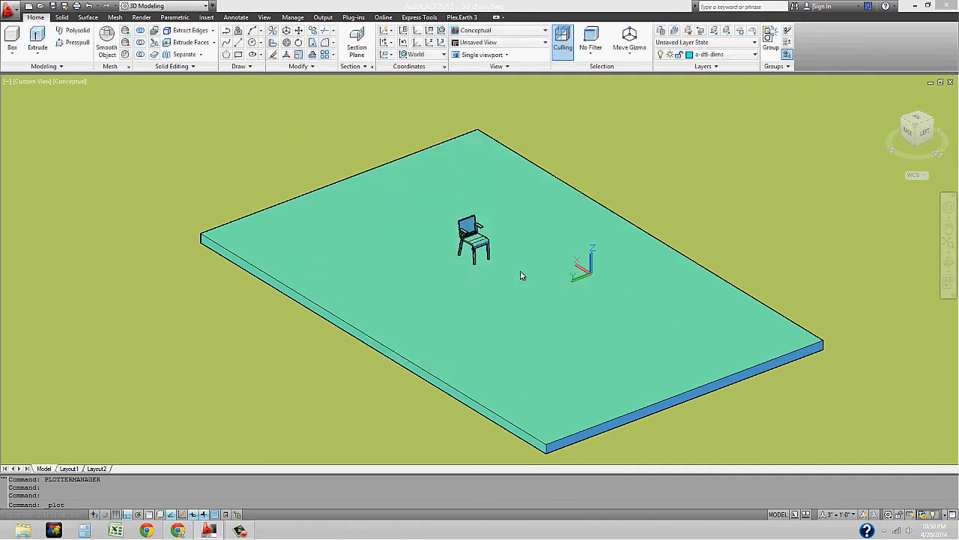
key("Escape")
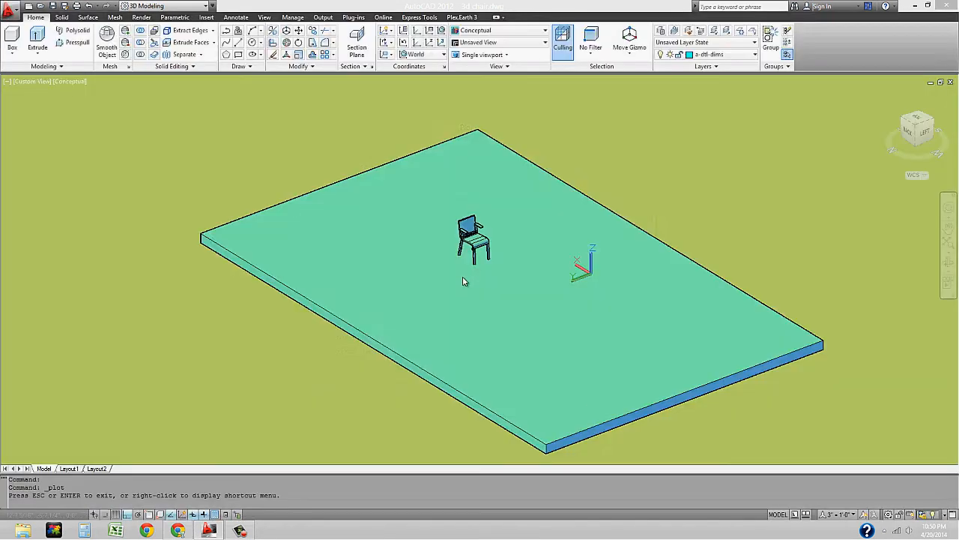
Step: Set the plot area to a window framing the chair and the part of the slab around it
left_click(329, 319)
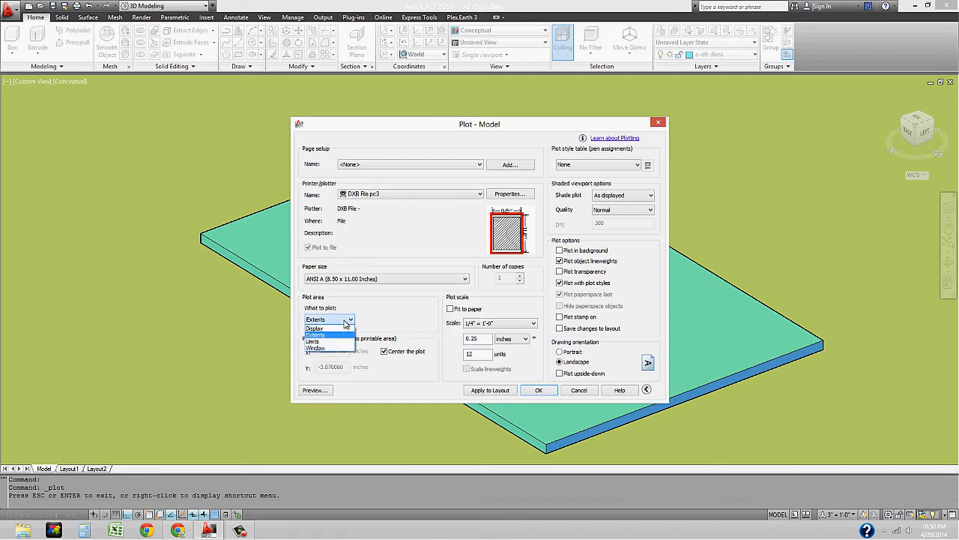
left_click(318, 354)
left_click(374, 150)
left_click(595, 350)
Step: Preview the windowed plot and examine the chair's size on the sheet up close
left_click(314, 390)
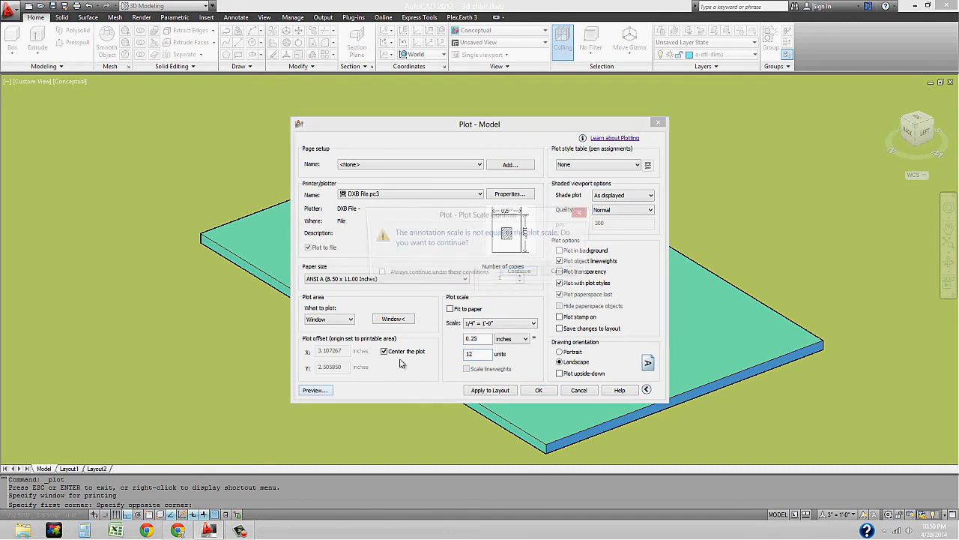
left_click(521, 273)
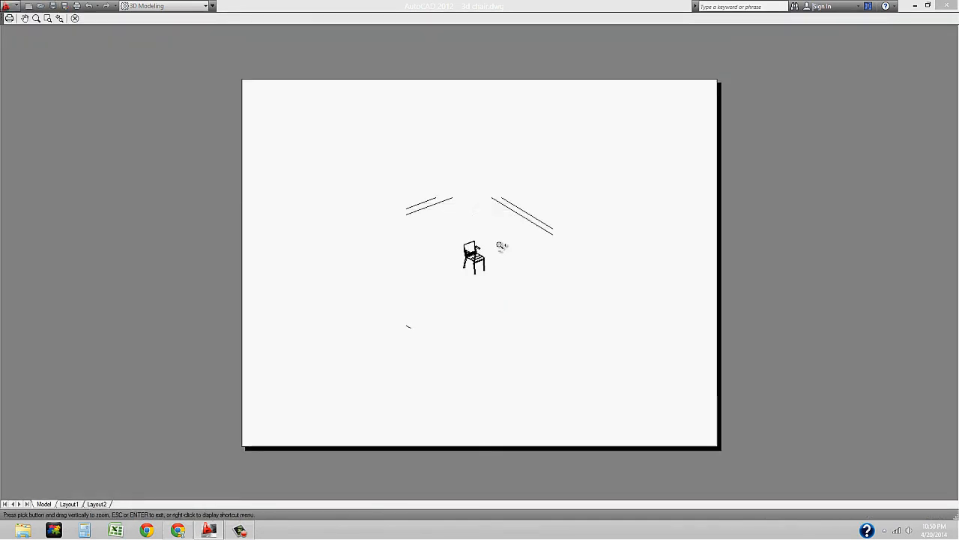
scroll(514, 253, "up", 6)
scroll(493, 307, "down", 6)
key("Escape")
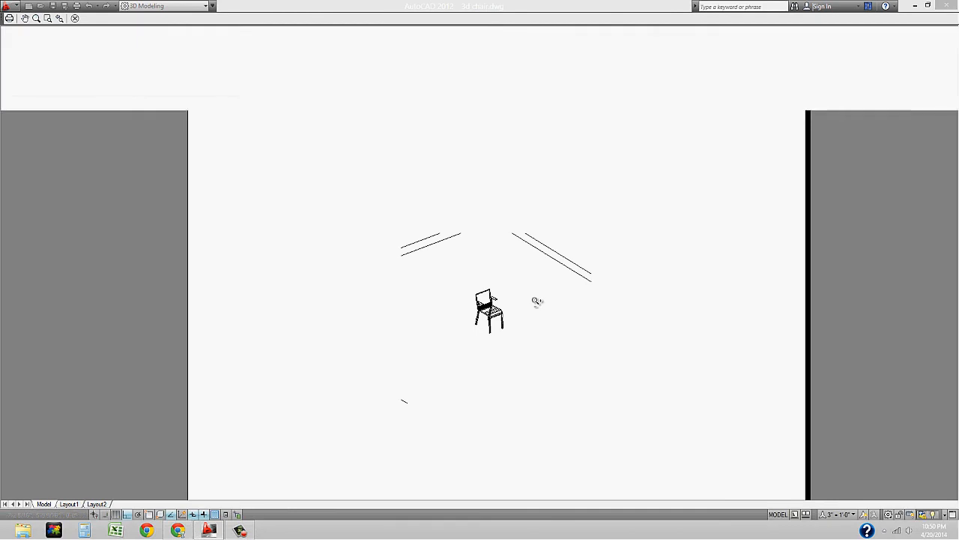
Step: Set the plot scale to 1/2" = 1'-0" and preview the chair on the sheet
left_click(518, 323)
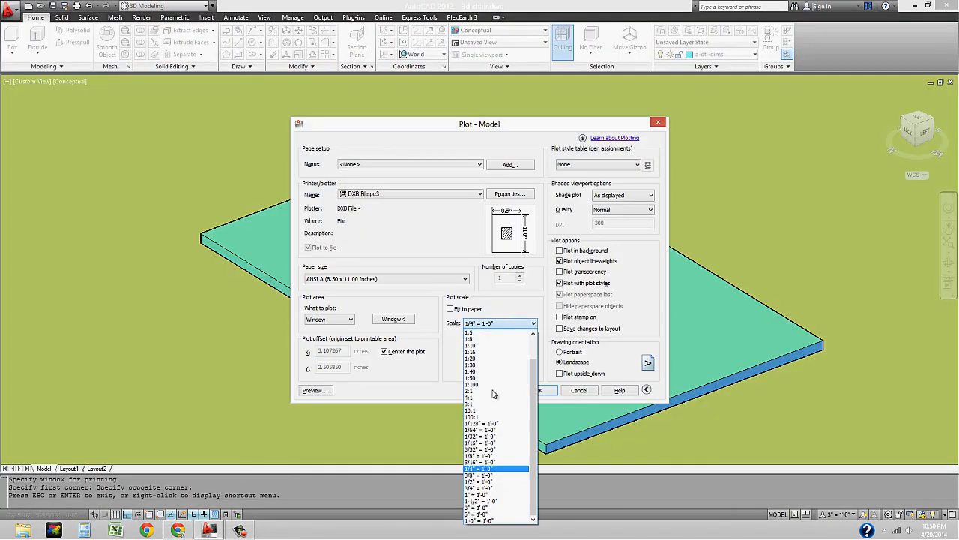
left_click(497, 475)
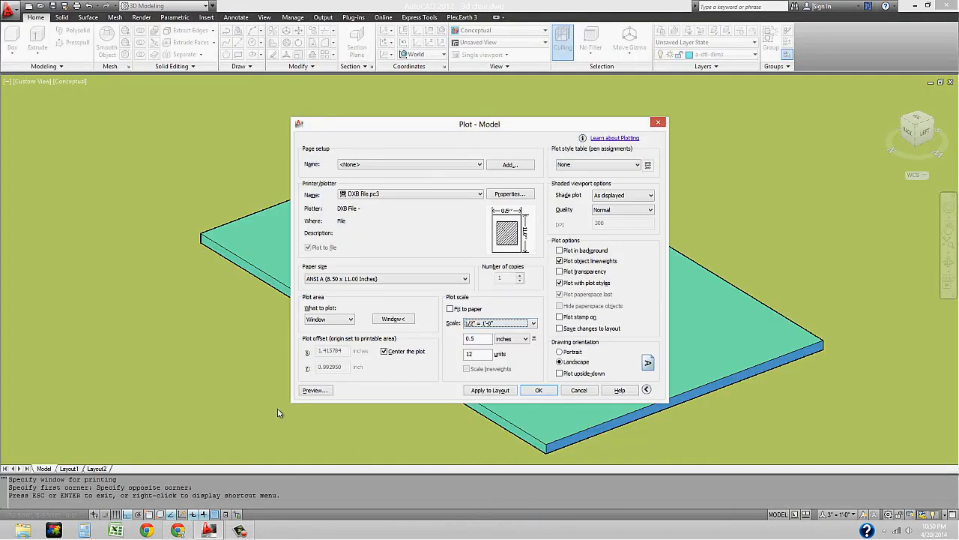
left_click(314, 391)
left_click(522, 274)
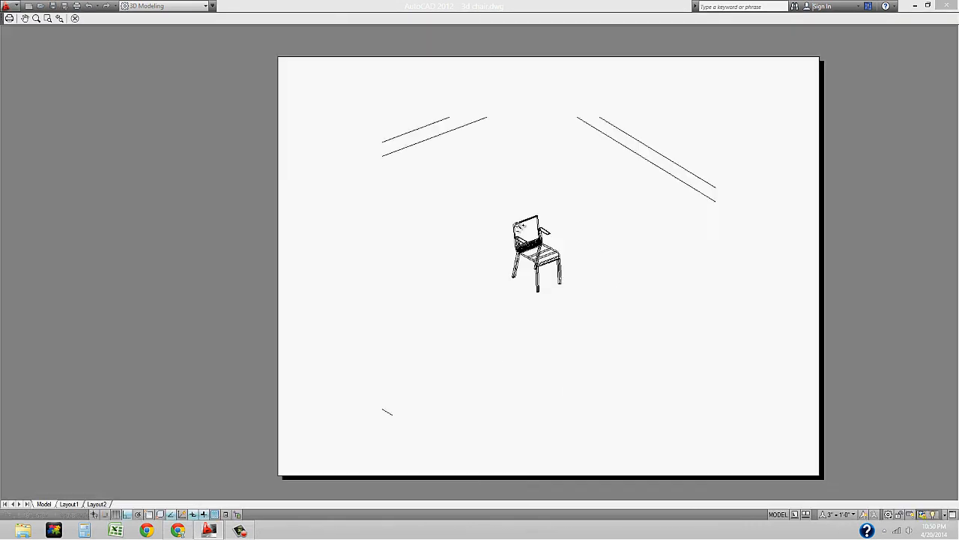
key("Escape")
Step: Plot to the file 3d chair-Model.DXB on the Desktop, continuing past the annotation scale and raster output warnings
left_click(540, 391)
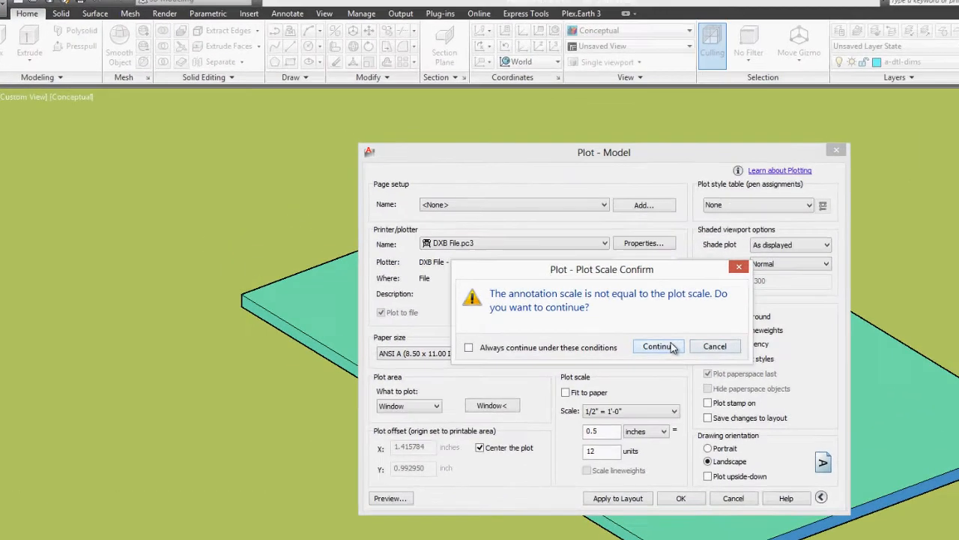
left_click(522, 273)
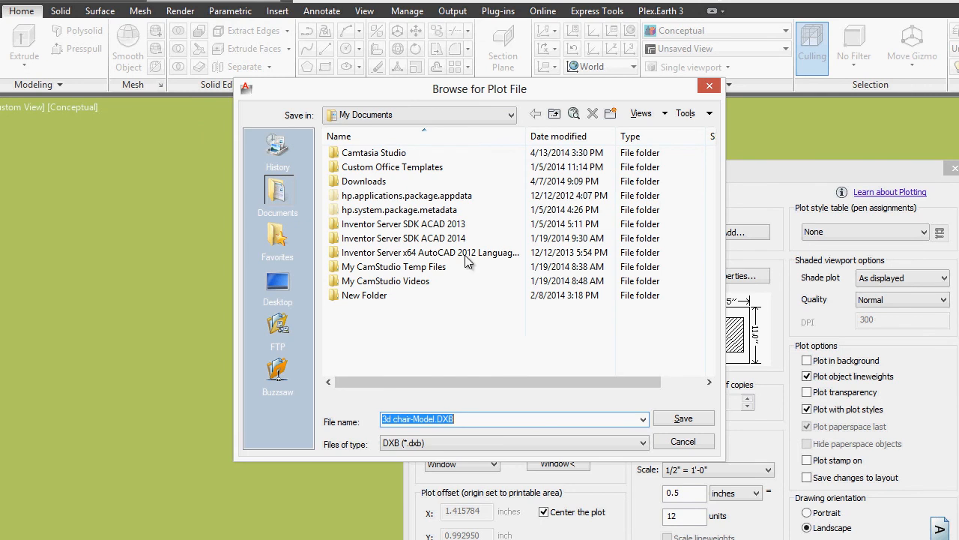
left_click(278, 285)
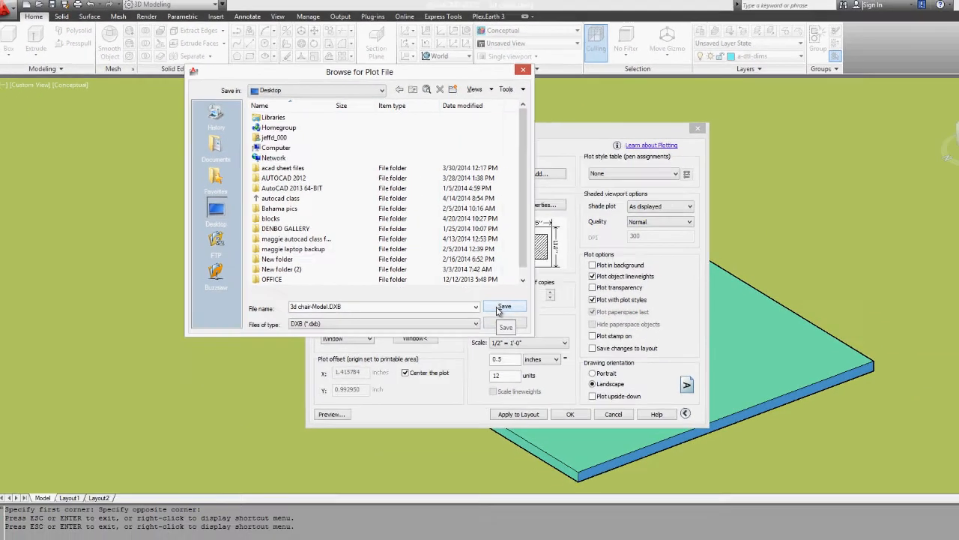
left_click(681, 420)
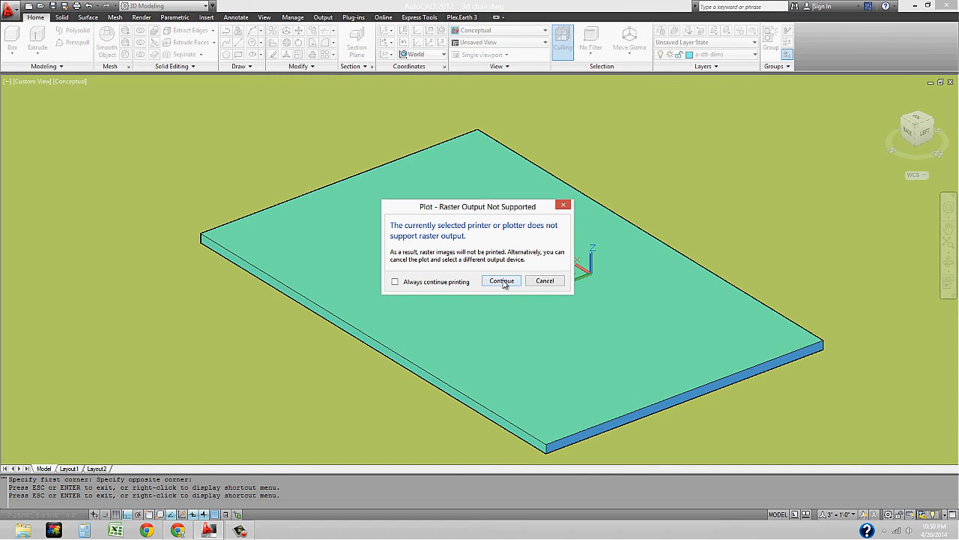
left_click(504, 282)
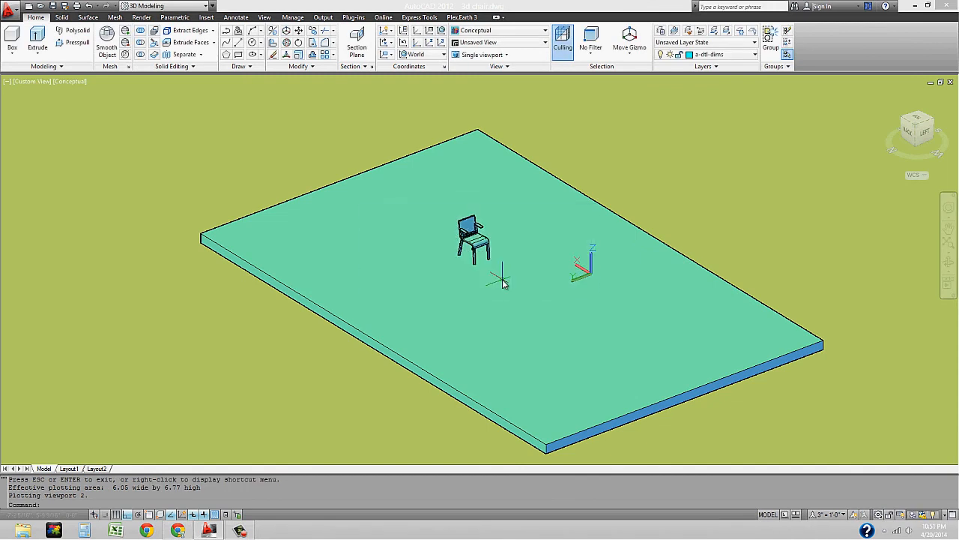
scroll(504, 283, "down", 5)
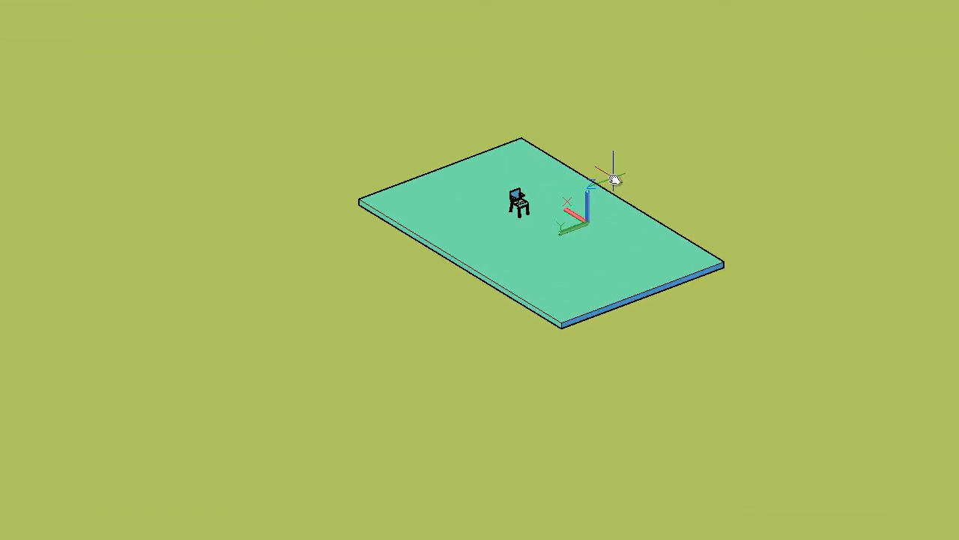
Step: Import the plotted file 3d chair-Model.dxb from the Desktop with the DXBIN command
type("dxbi")
key("Return")
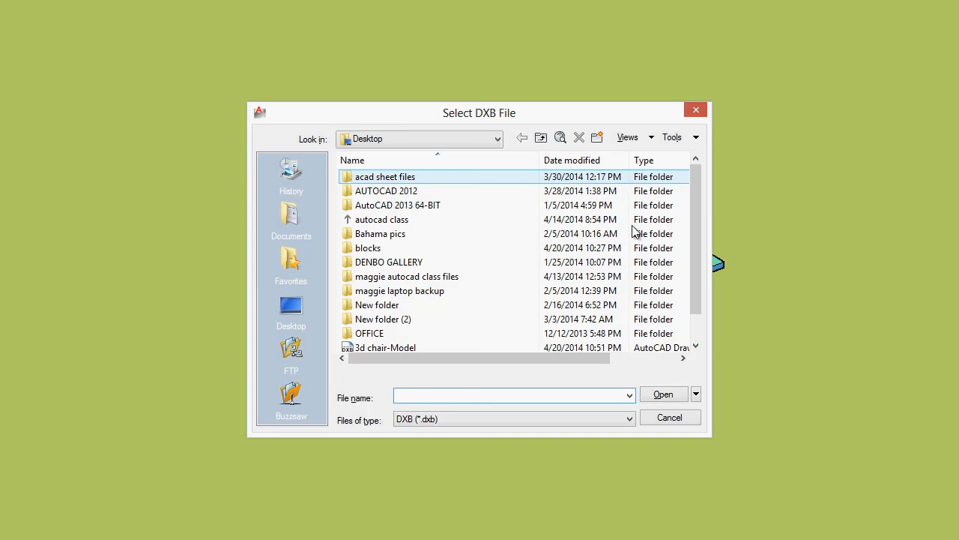
scroll(692, 223, "down", 1)
left_click(371, 321)
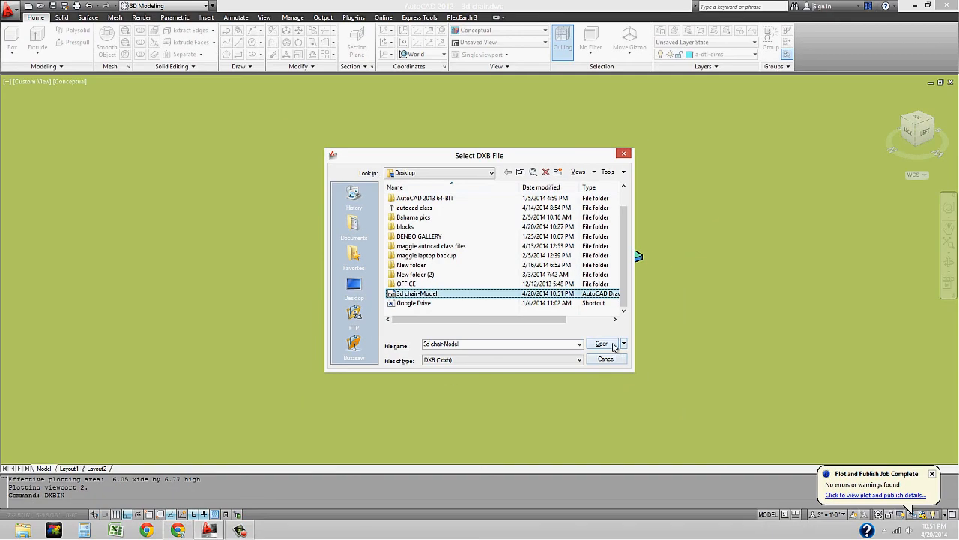
left_click(603, 344)
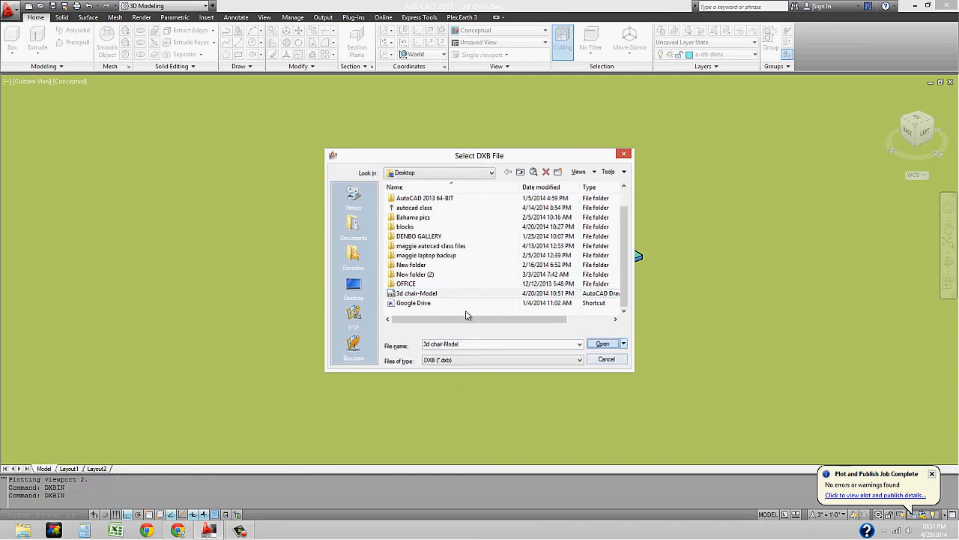
Step: Move the 3D chair and slab together off to one side, clear of the imported linework
scroll(470, 244, "down", 3)
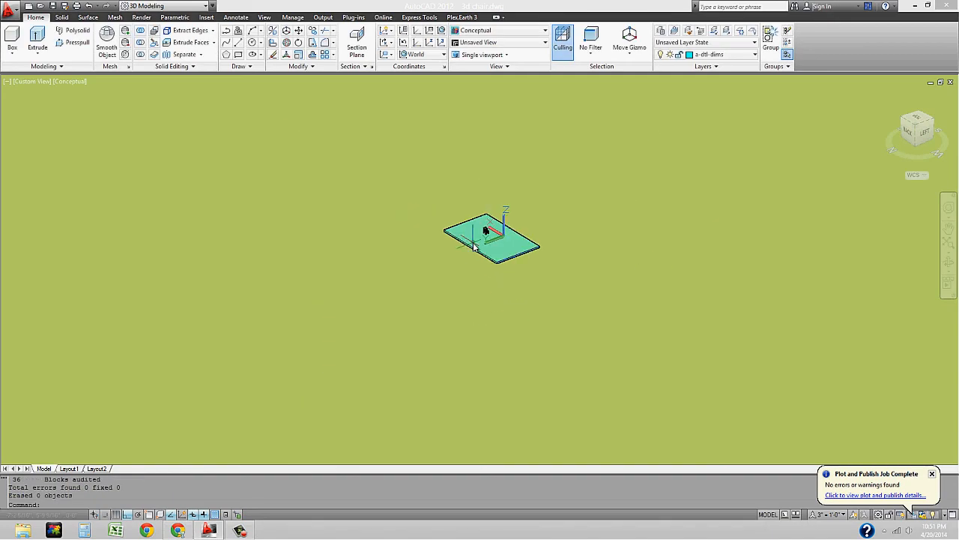
type("z")
key("Return")
type("e")
key("Return")
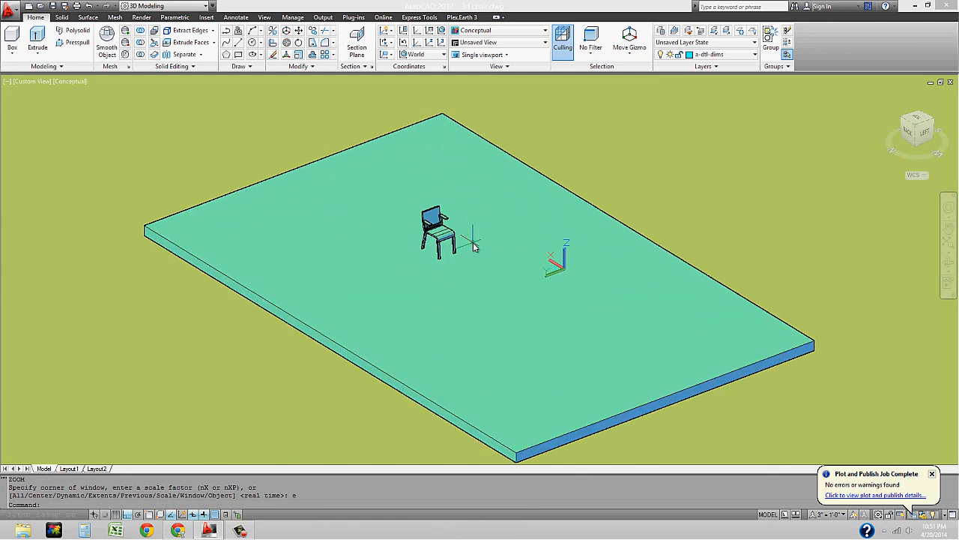
left_click(566, 257)
type("m")
key("Return")
left_click(533, 150)
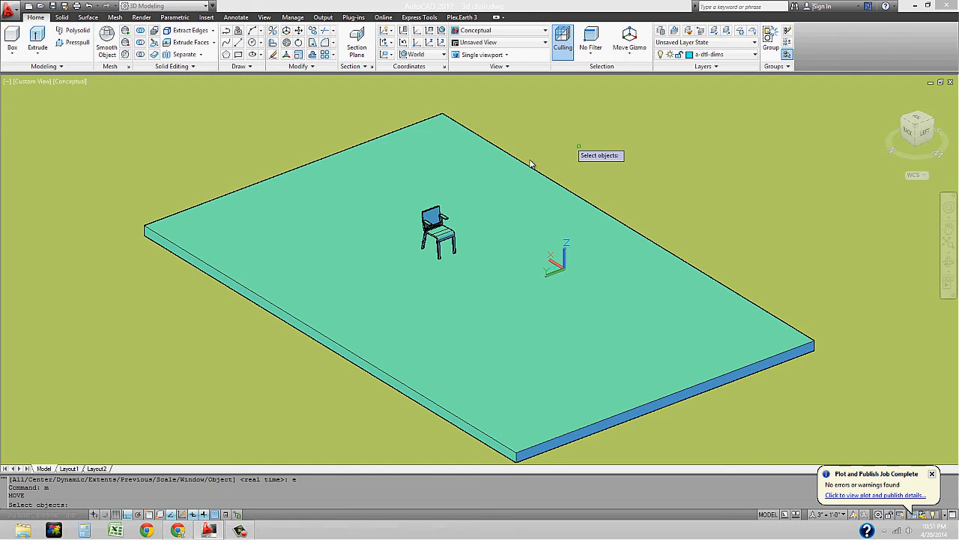
left_click(367, 263)
key("Return")
left_click(618, 241)
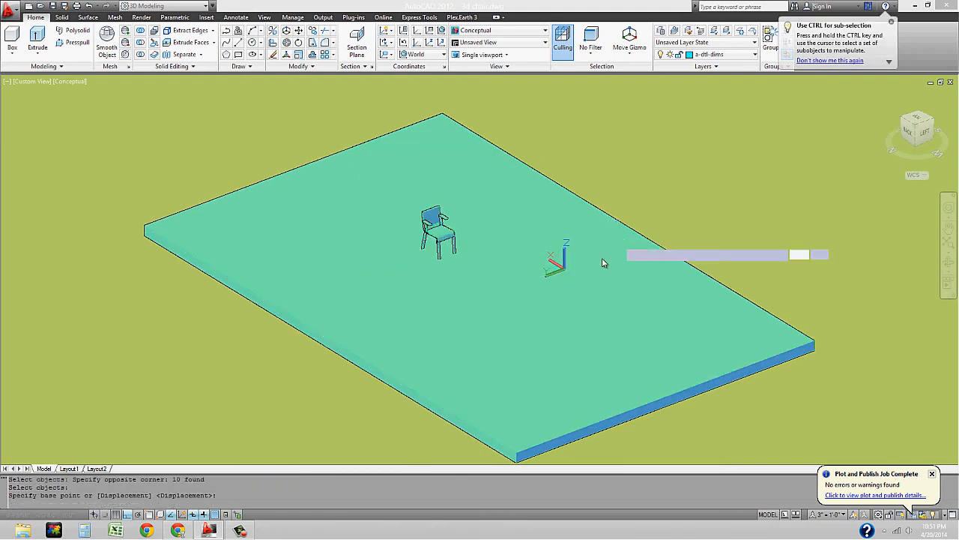
key("Escape")
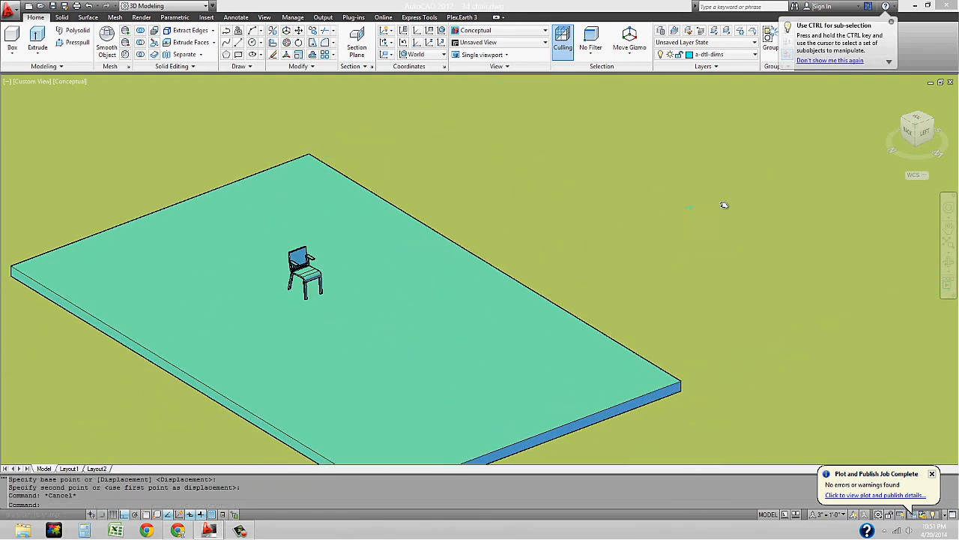
Step: Switch to the top view and examine the imported chair linework up close
scroll(651, 205, "up", 6)
scroll(561, 272, "up", 5)
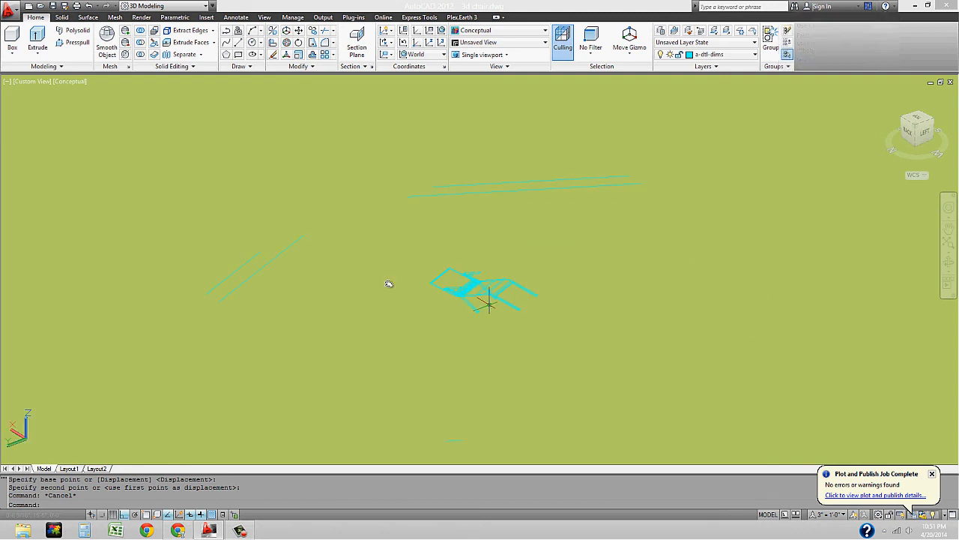
left_click(916, 120)
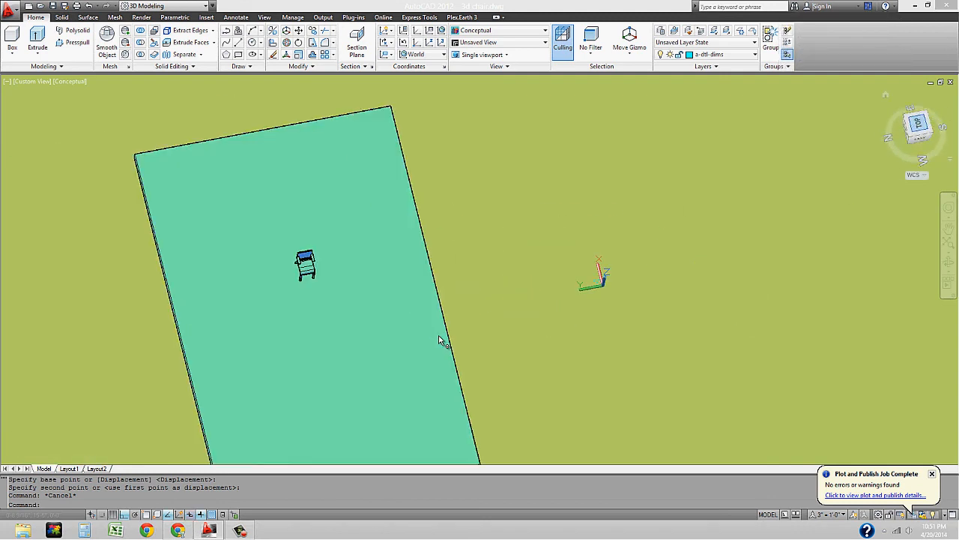
scroll(613, 285, "up", 15)
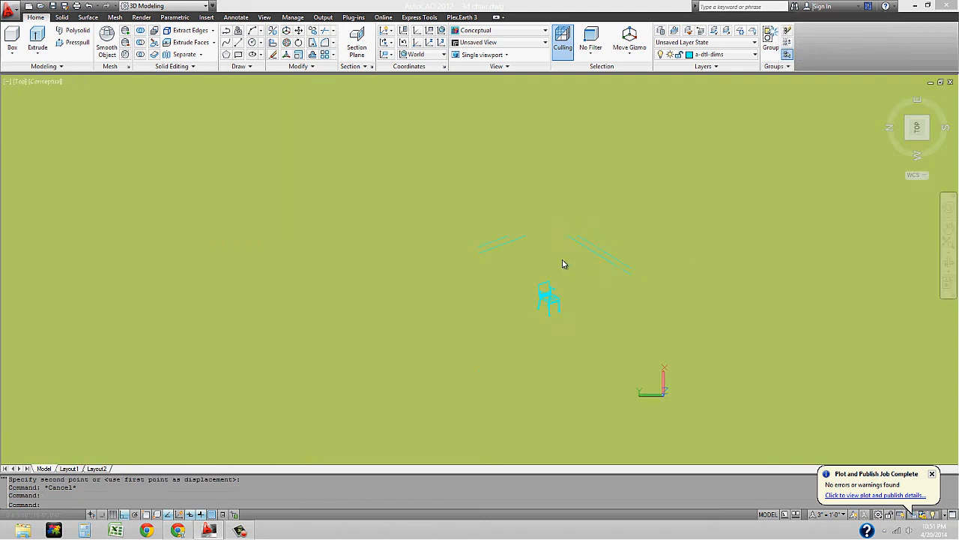
middle_click_drag(555, 338, 508, 217, "shift")
scroll(517, 223, "up", 6)
left_click(509, 187)
left_click(475, 329)
key("Escape")
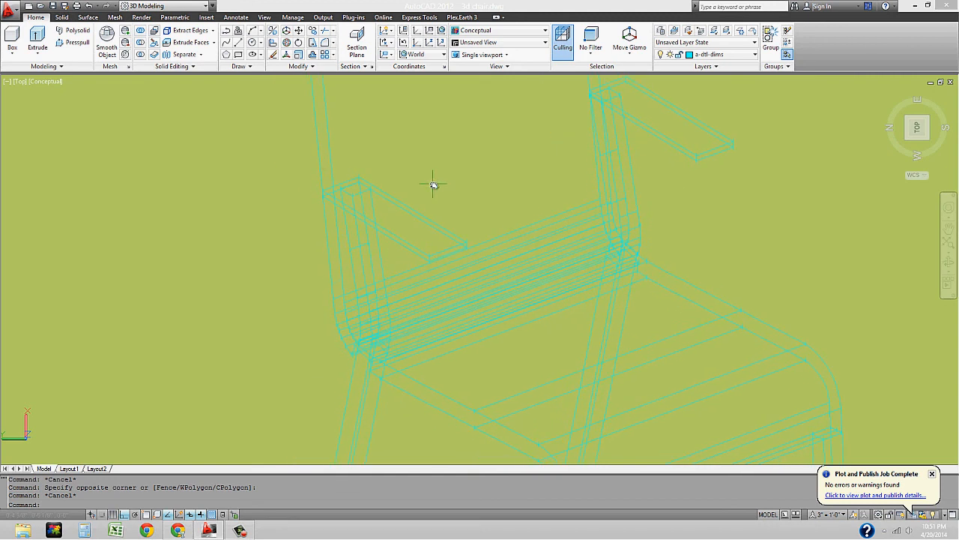
scroll(357, 171, "up", 6)
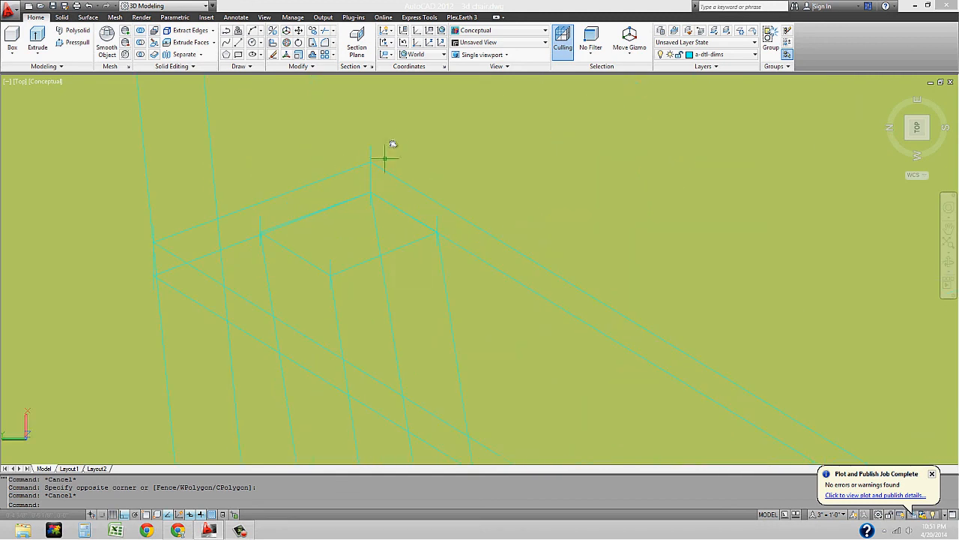
left_click(341, 144)
type("e")
key("Return")
left_click(372, 185)
key("Escape")
type("e")
key("Return")
scroll(484, 216, "down", 8)
key("Escape")
key("Escape")
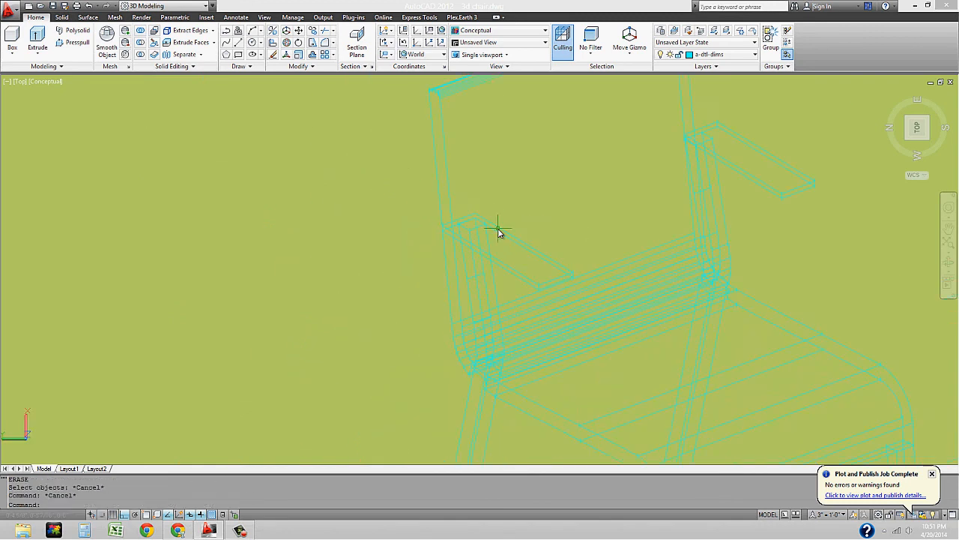
Step: Erase the stray slab edge lines around the imported chair, leaving only the chair linework
scroll(679, 206, "down", 3)
left_click(715, 156)
left_click(591, 168)
type("e")
key("Return")
left_click(536, 160)
left_click(448, 118)
type("e")
key("Return")
middle_click_drag(535, 346, 520, 199)
scroll(562, 304, "down", 1)
left_click(548, 328)
left_click(432, 232)
type("e")
key("Return")
Step: Examine the remaining chair linework as a whole and up close around the backrest and armrests
scroll(740, 247, "up", 3)
scroll(759, 341, "down", 3)
middle_click_drag(699, 233, 657, 244)
key("Escape")
scroll(592, 270, "up", 5)
middle_click_drag(565, 207, 561, 239)
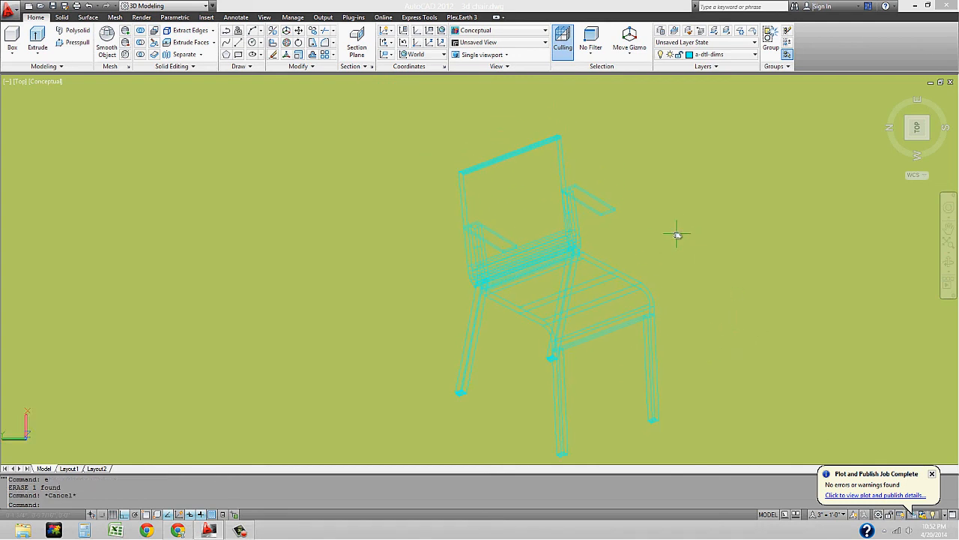
scroll(574, 190, "up", 6)
left_click(533, 204)
key("Escape")
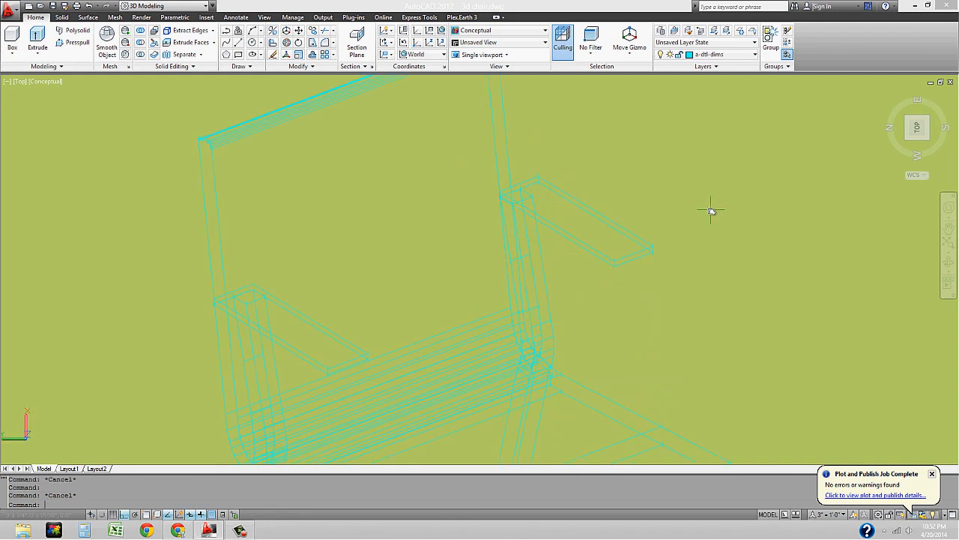
middle_click_drag(712, 211, 662, 214)
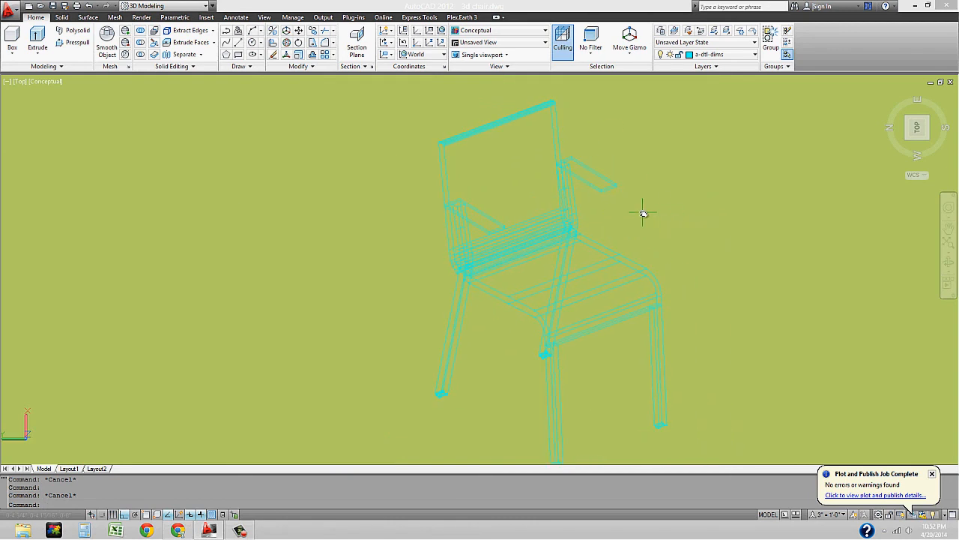